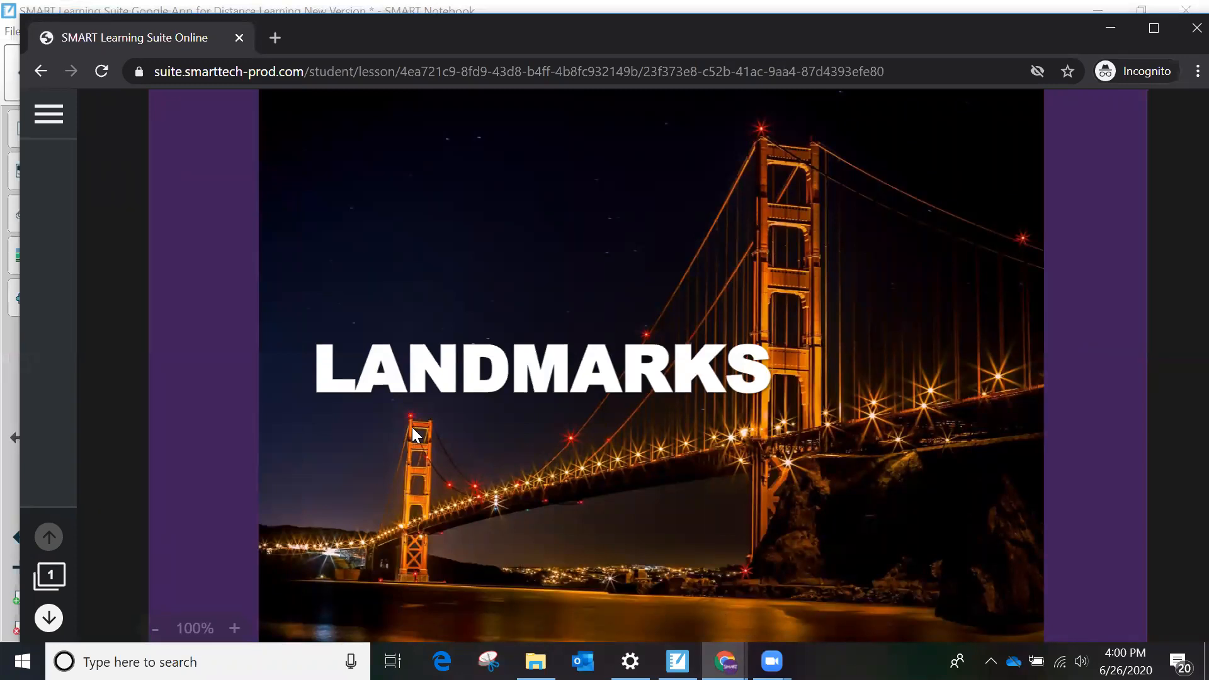
- Switch to the Google Drive window, open Famous Landmarks.sls with SMART Learning Suite, and put the lesson into edit mode
{"action": "left_click", "coordinate": [49, 117]}
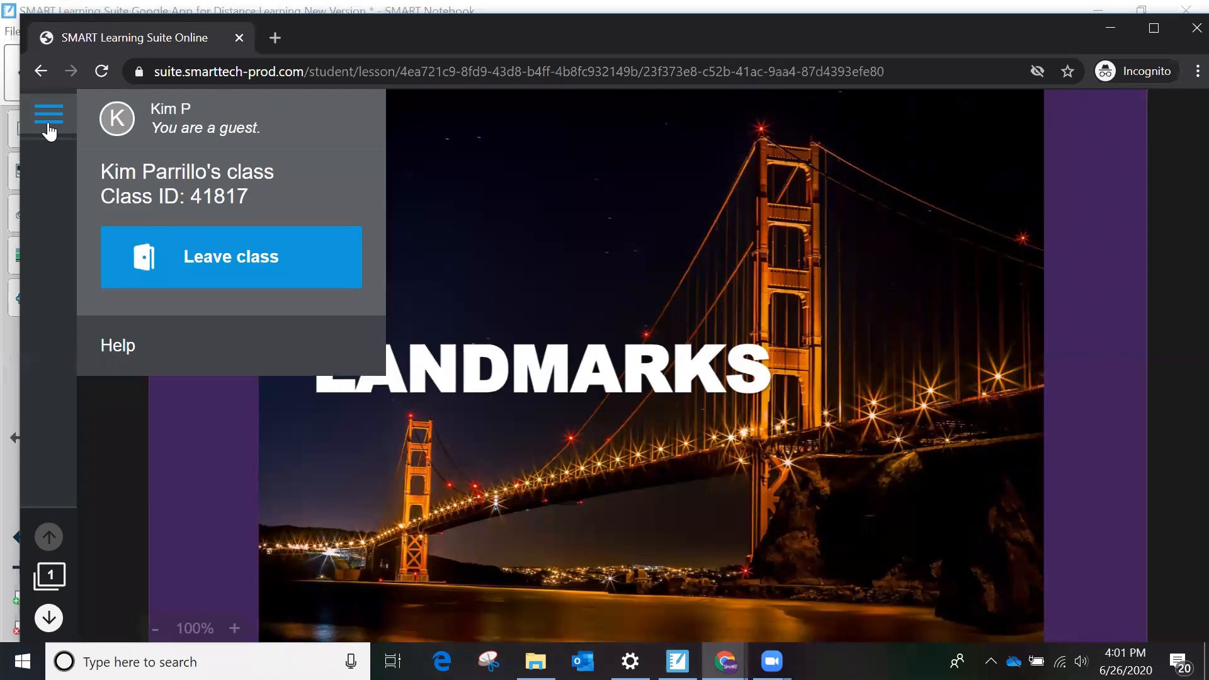
{"action": "left_click", "coordinate": [721, 661]}
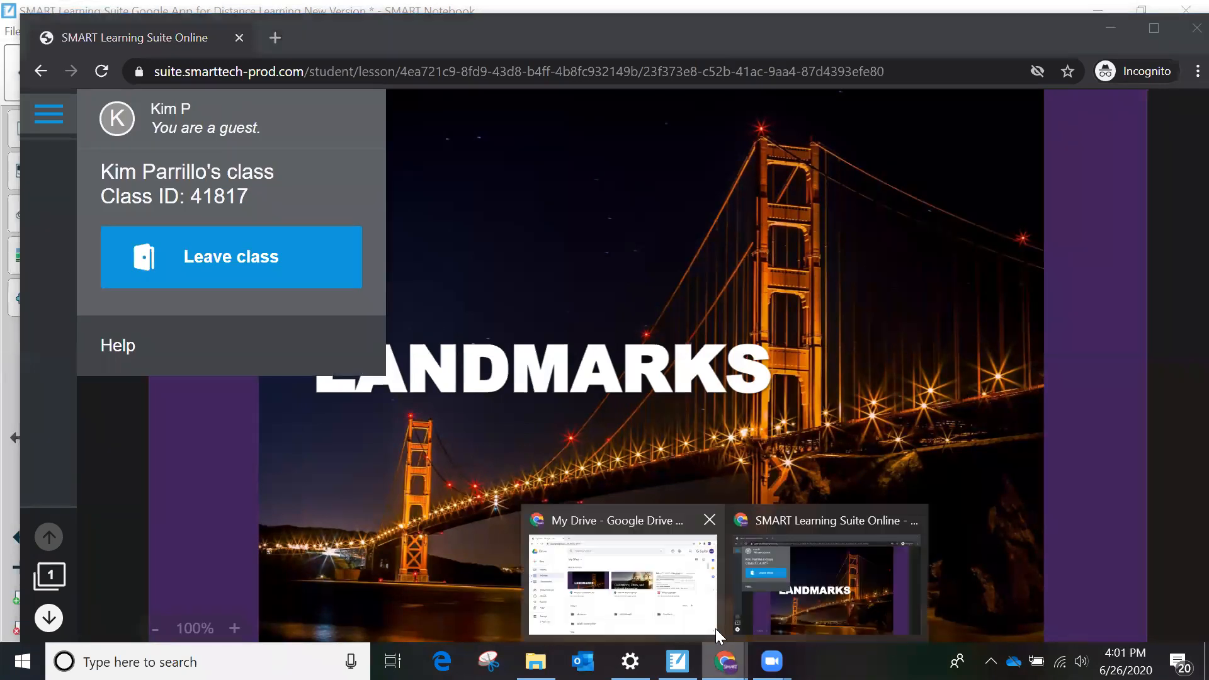
{"action": "left_click", "coordinate": [710, 624]}
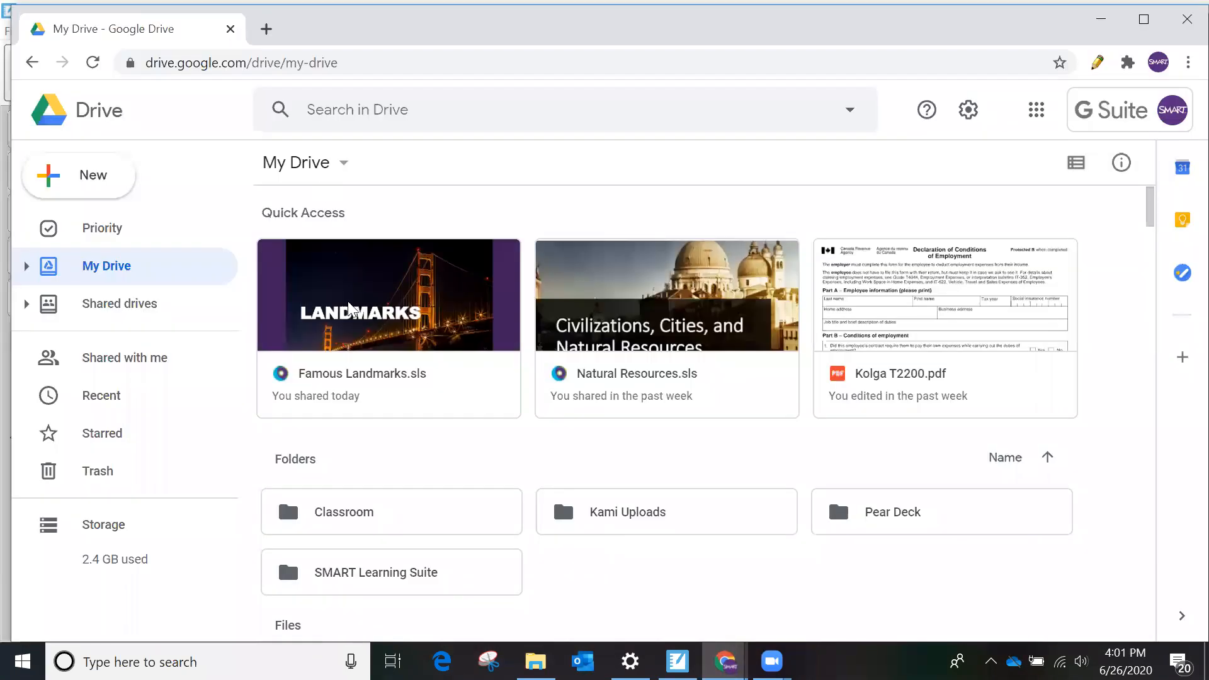
{"action": "right_click", "coordinate": [345, 382]}
{"action": "mouse_move", "coordinate": [435, 234]}
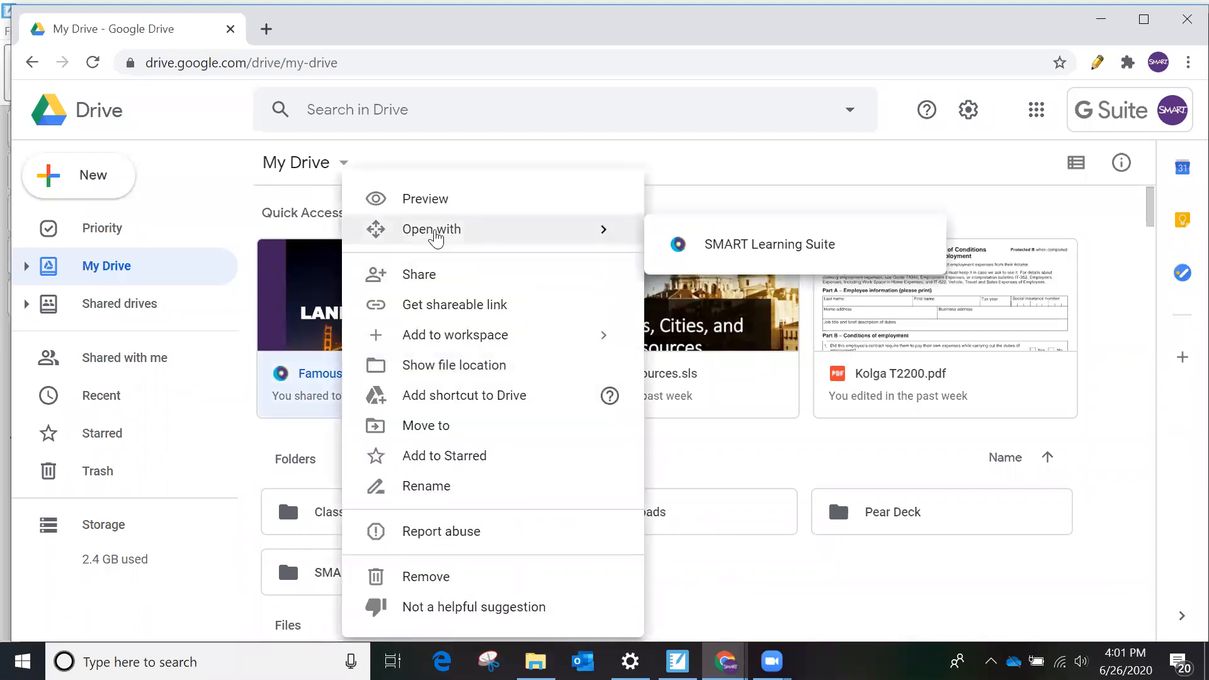
{"action": "left_click", "coordinate": [702, 248]}
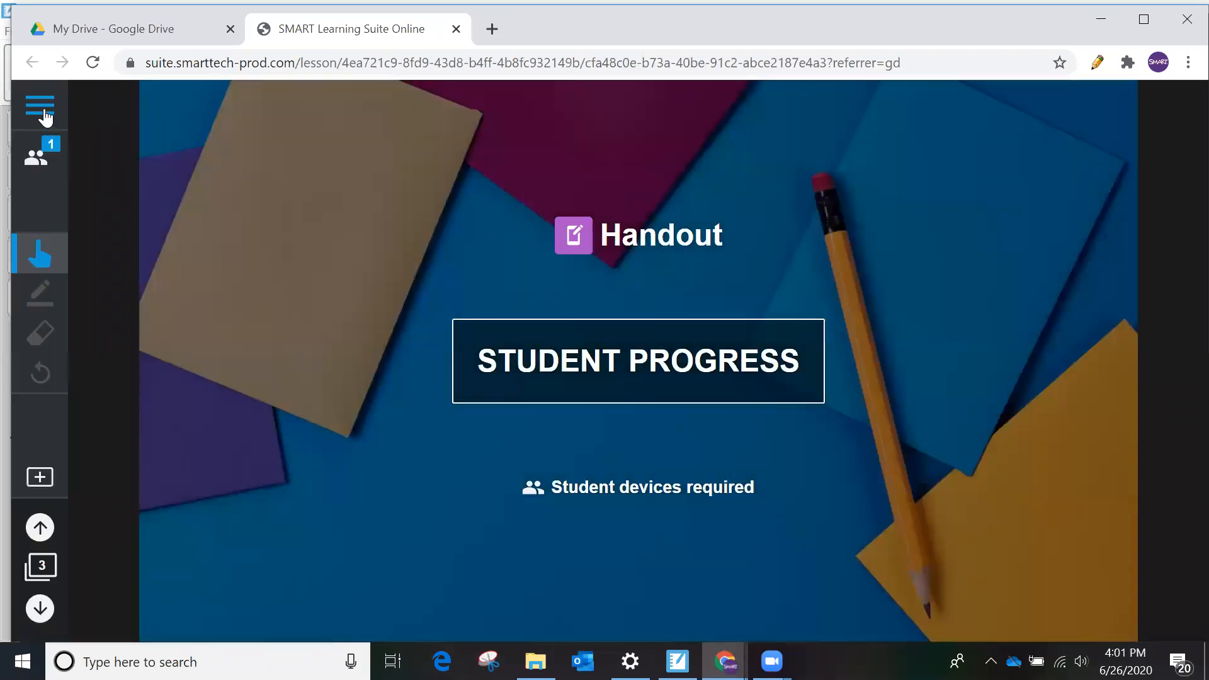
{"action": "left_click", "coordinate": [42, 114]}
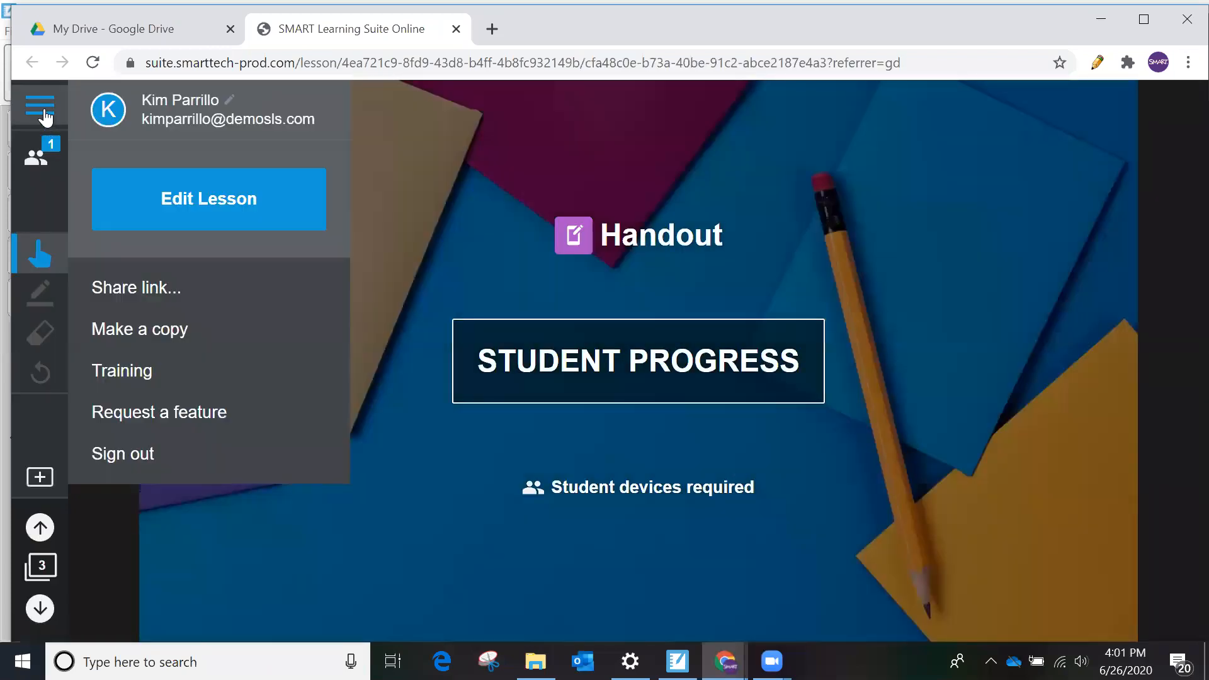
{"action": "left_click", "coordinate": [174, 201]}
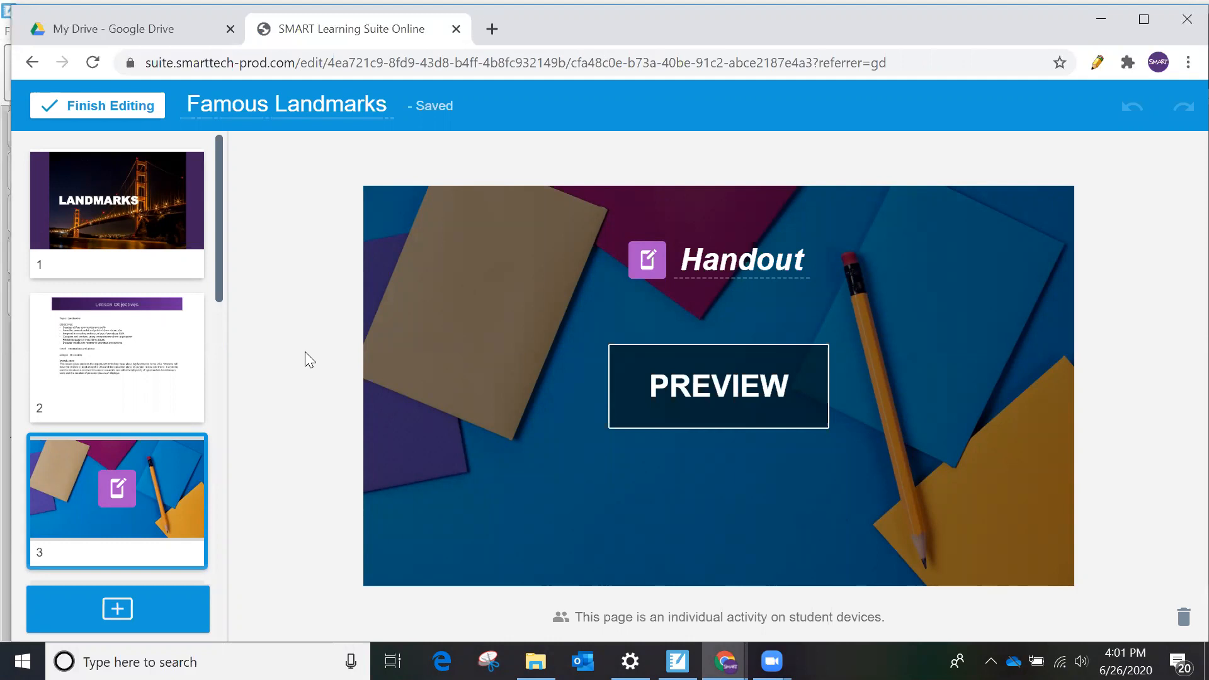
- Convert page 8, the Washington DC landmarks page, into a collaborative Workspace activity
{"action": "scroll", "coordinate": [144, 343], "scroll_direction": "down", "scroll_amount": 3}
{"action": "scroll", "coordinate": [144, 343], "scroll_direction": "down", "scroll_amount": 2}
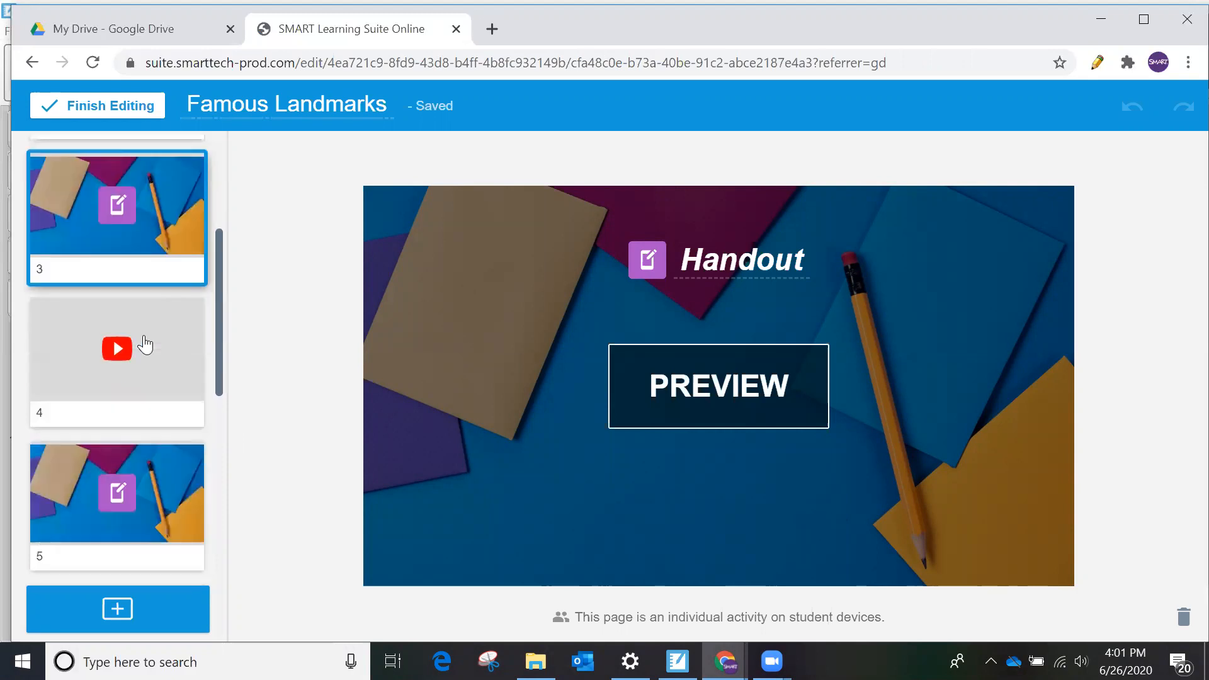
{"action": "scroll", "coordinate": [144, 343], "scroll_direction": "down", "scroll_amount": 4}
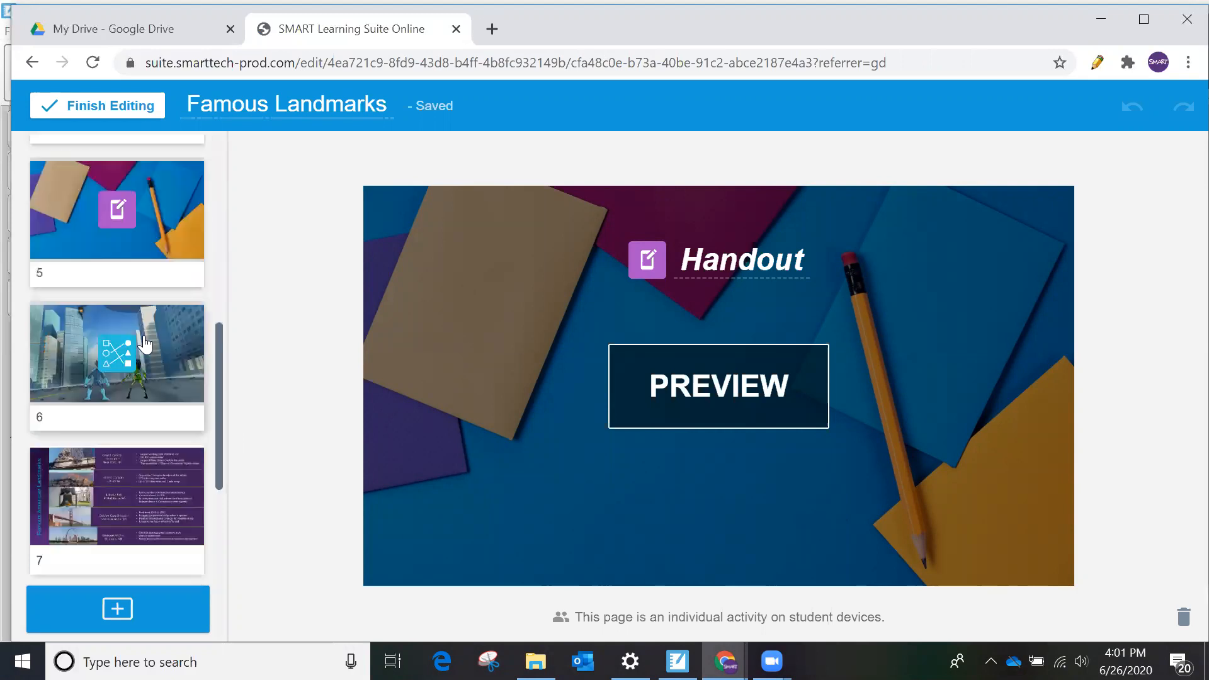
{"action": "scroll", "coordinate": [145, 344], "scroll_direction": "down", "scroll_amount": 2}
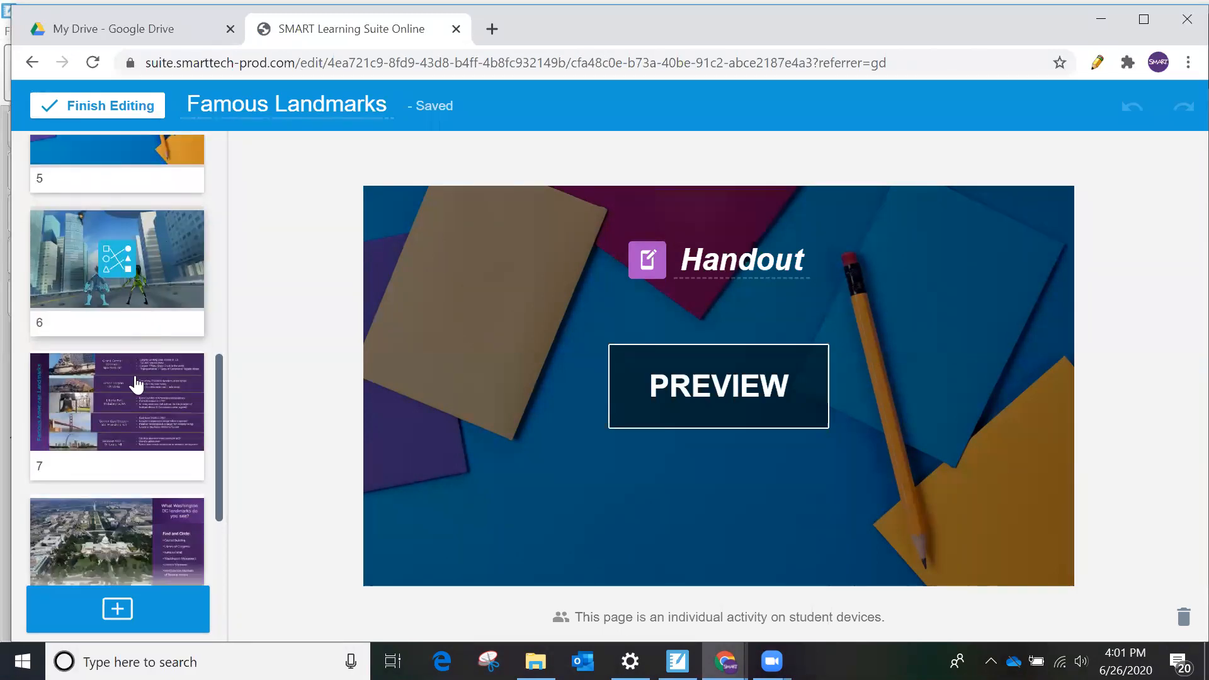
{"action": "scroll", "coordinate": [142, 397], "scroll_direction": "down", "scroll_amount": 2}
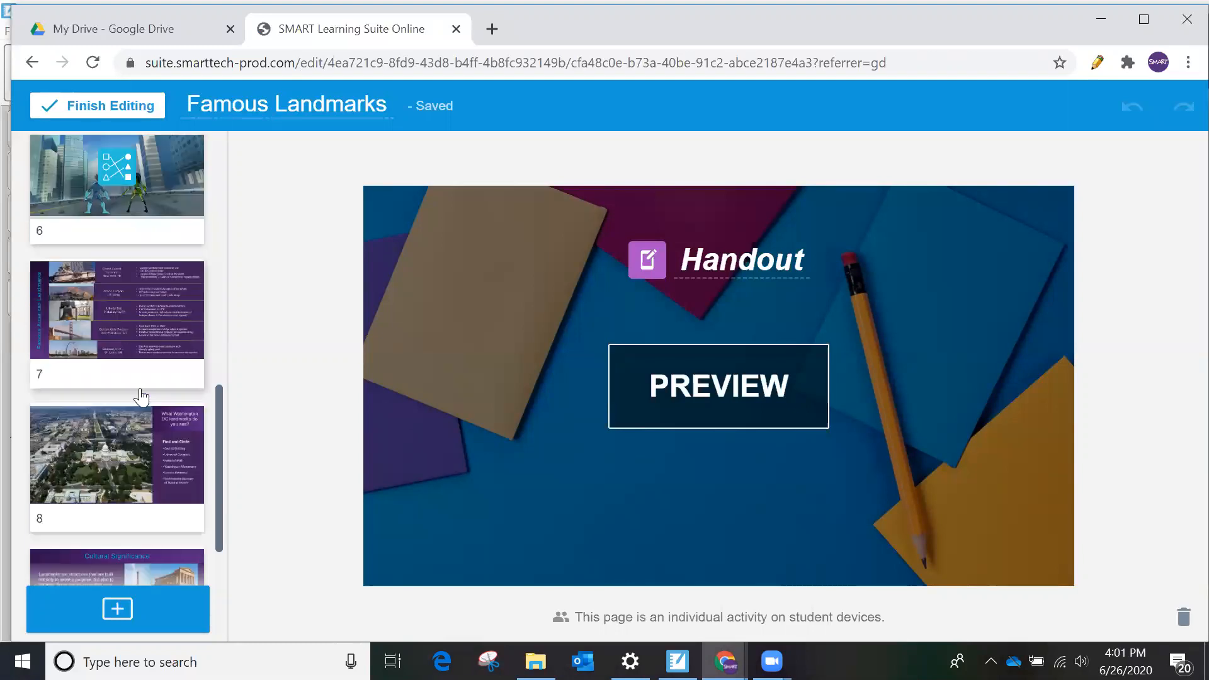
{"action": "left_click", "coordinate": [109, 481]}
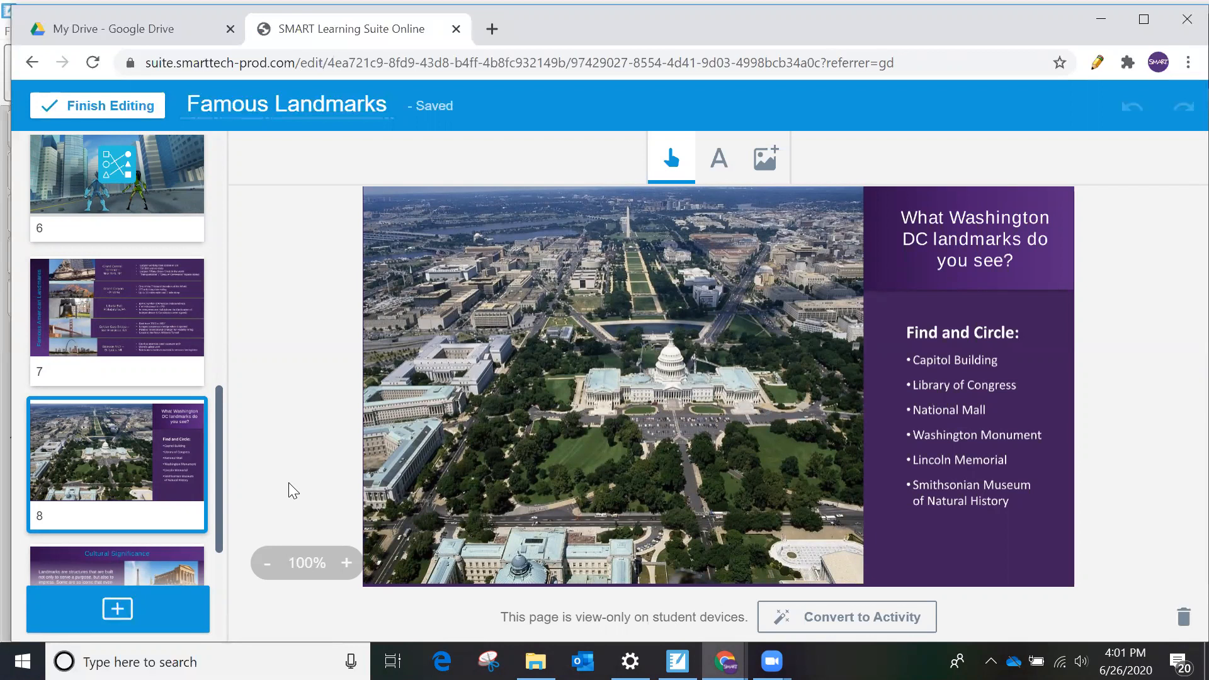
{"action": "left_click", "coordinate": [820, 616]}
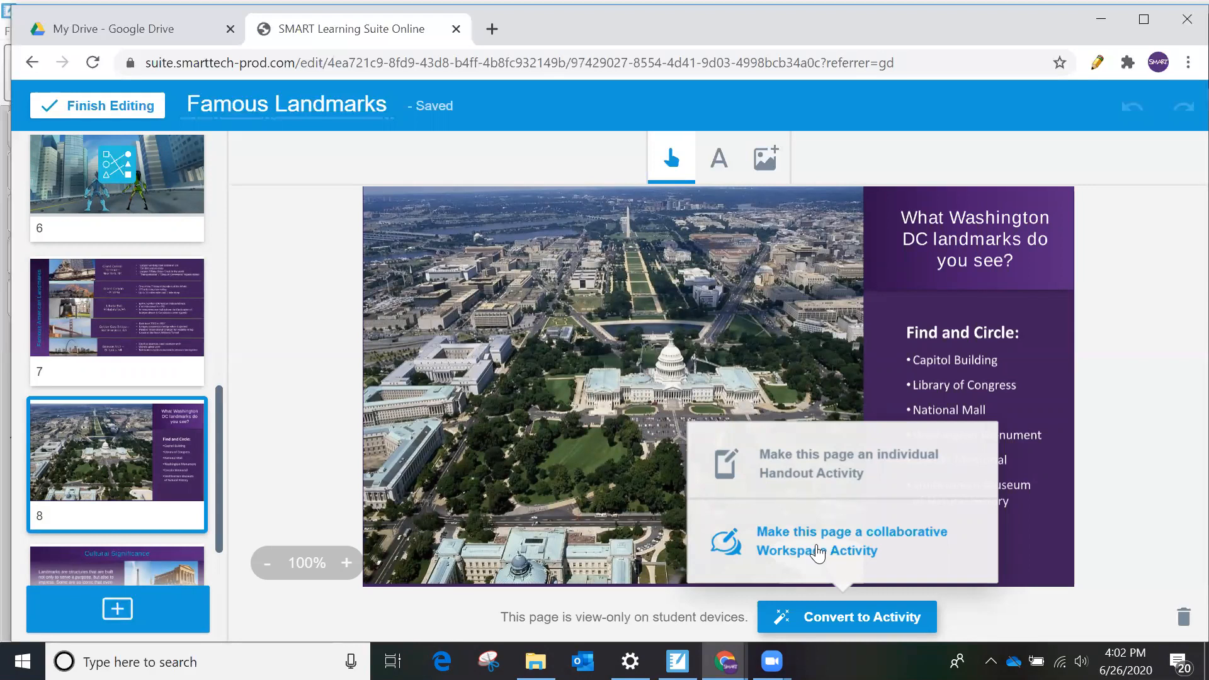
{"action": "left_click", "coordinate": [817, 542]}
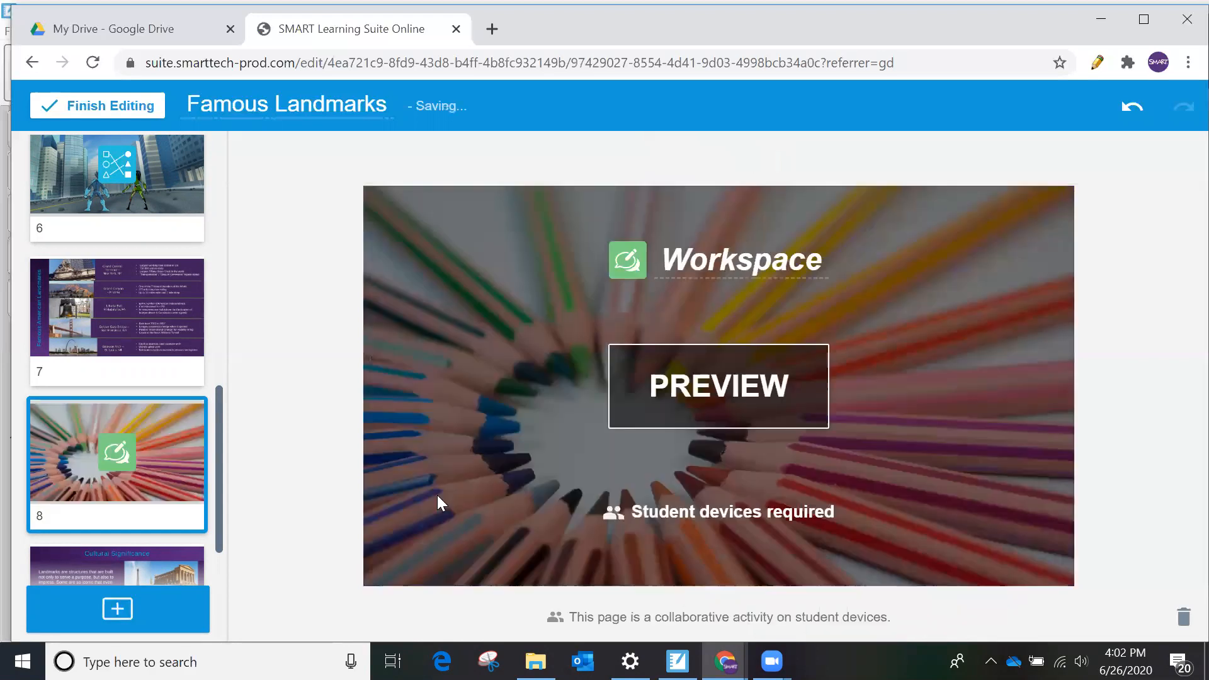
- Add a blank title page to the lesson directly after page 9, Cultural Significance
{"action": "scroll", "coordinate": [157, 502], "scroll_direction": "down", "scroll_amount": 3}
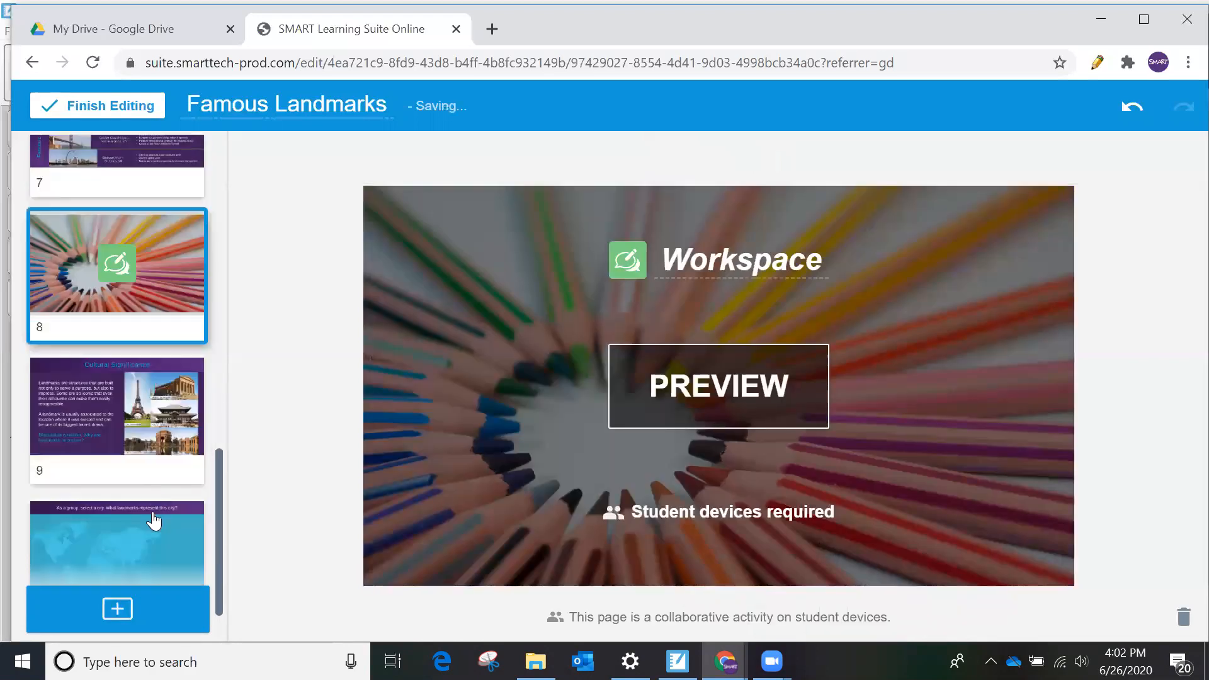
{"action": "left_click", "coordinate": [137, 433]}
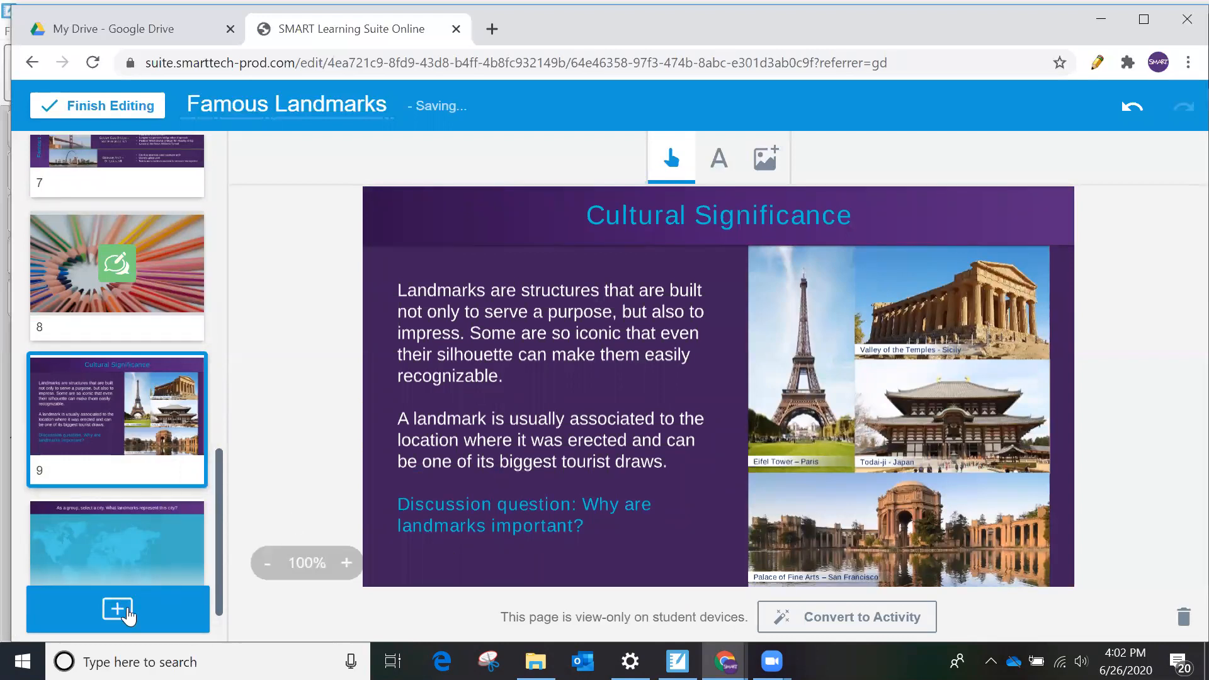
{"action": "left_click", "coordinate": [117, 611]}
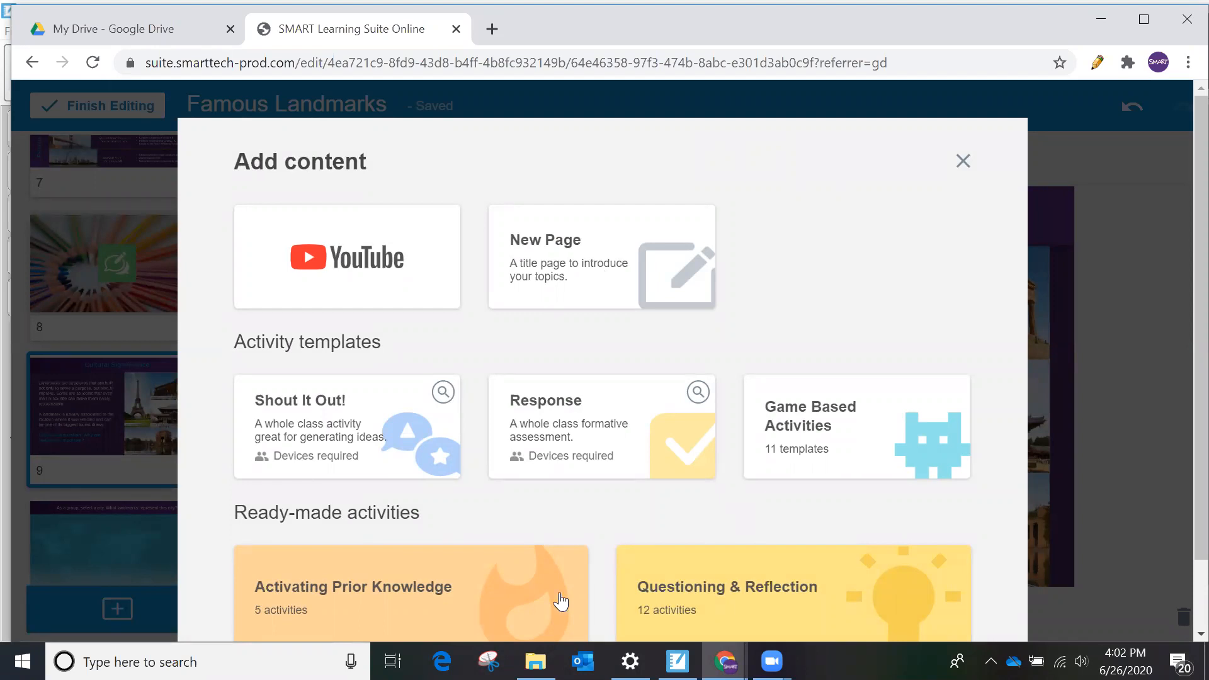
{"action": "scroll", "coordinate": [557, 595], "scroll_direction": "down", "scroll_amount": 2}
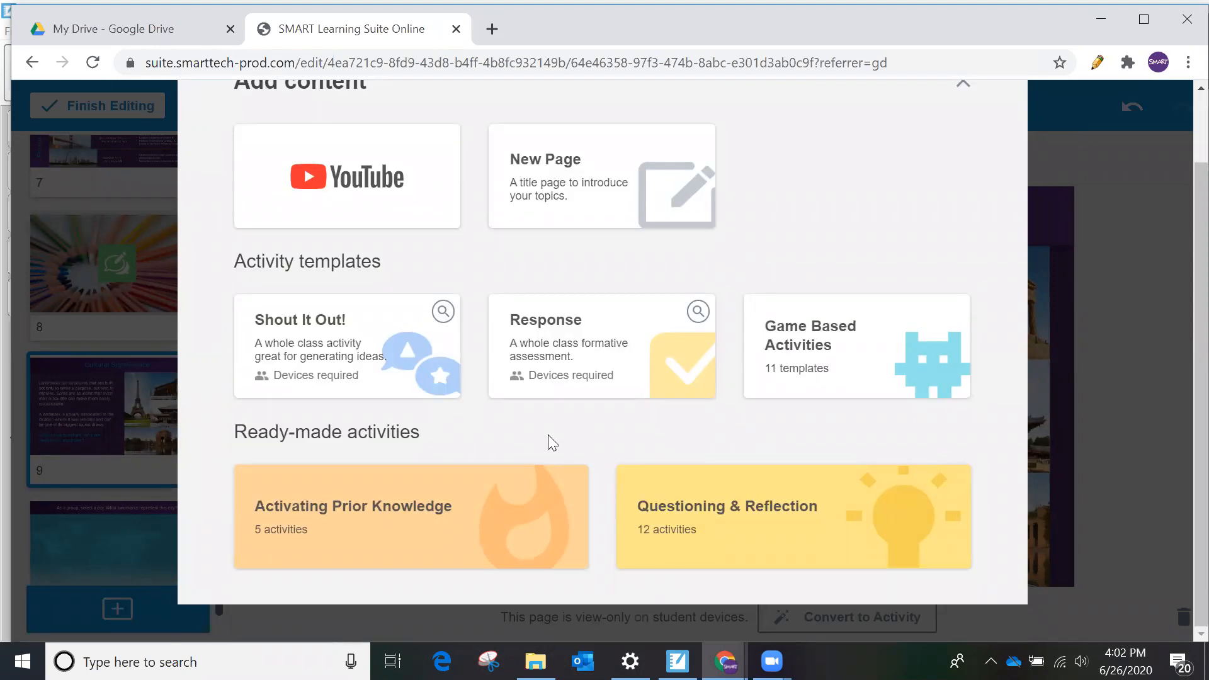
{"action": "scroll", "coordinate": [548, 435], "scroll_direction": "up", "scroll_amount": 2}
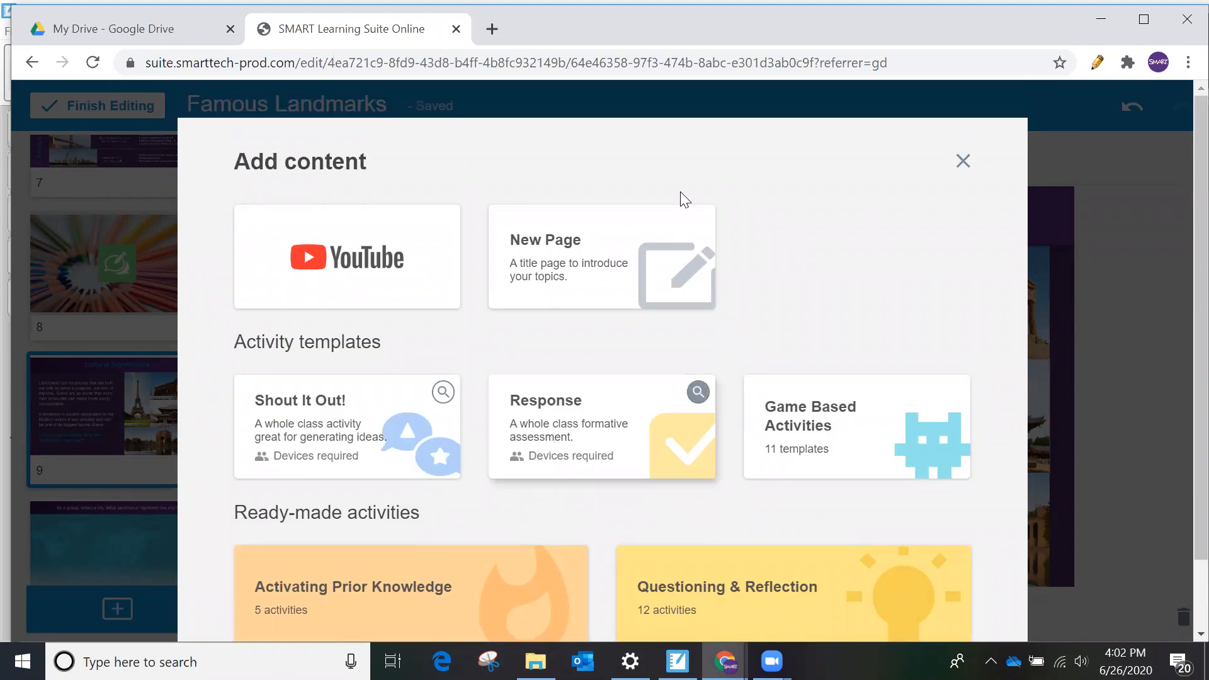
{"action": "left_click", "coordinate": [622, 250]}
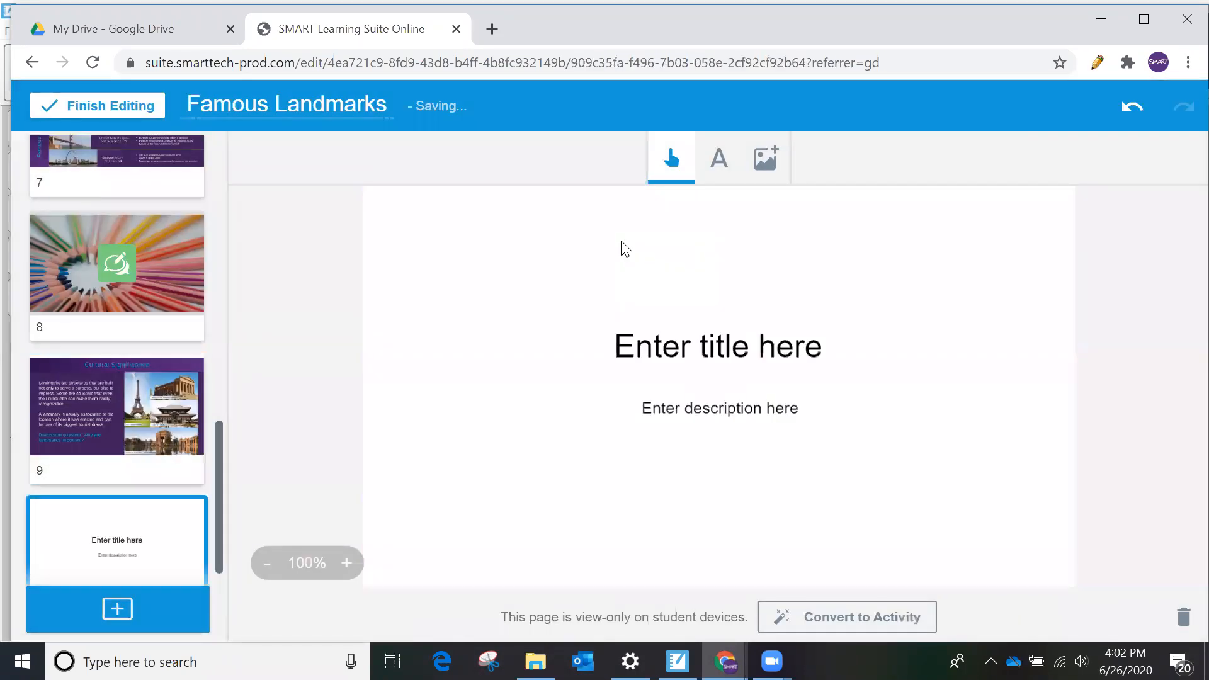
- Replace the new page's title with "Why do you think landmarks are important?" and move it to the top of the page
{"action": "left_click", "coordinate": [673, 356]}
{"action": "left_click", "coordinate": [692, 347]}
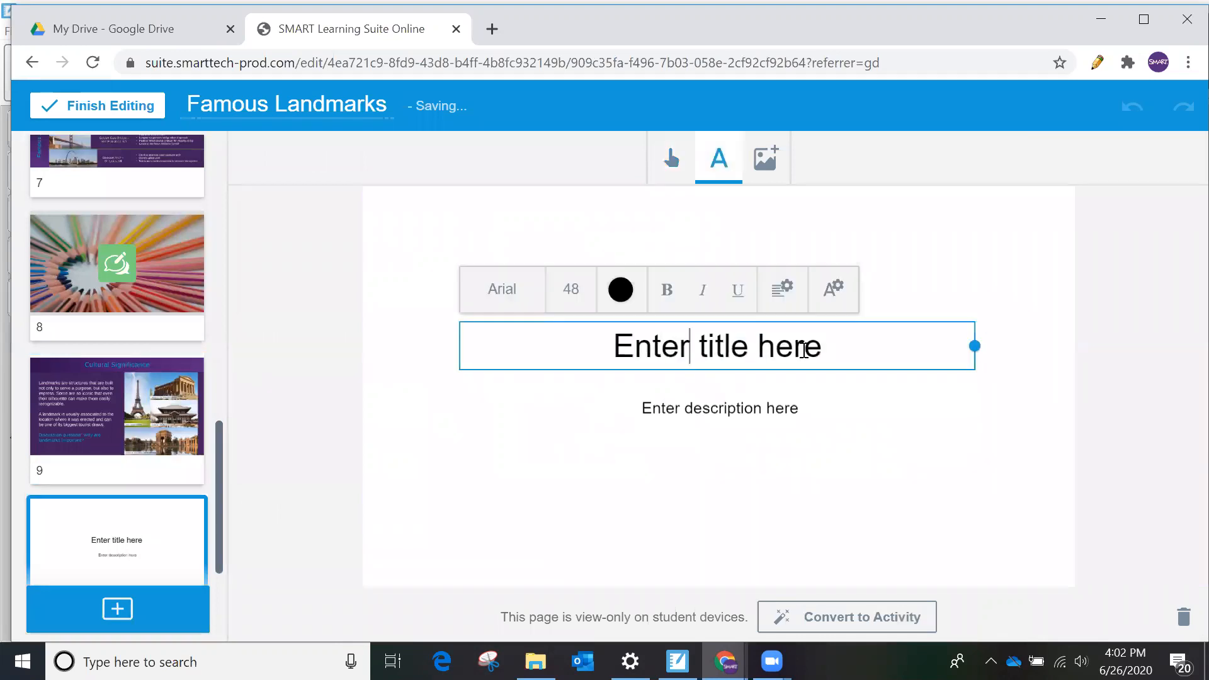
{"action": "left_click_drag", "start_coordinate": [829, 348], "coordinate": [559, 349]}
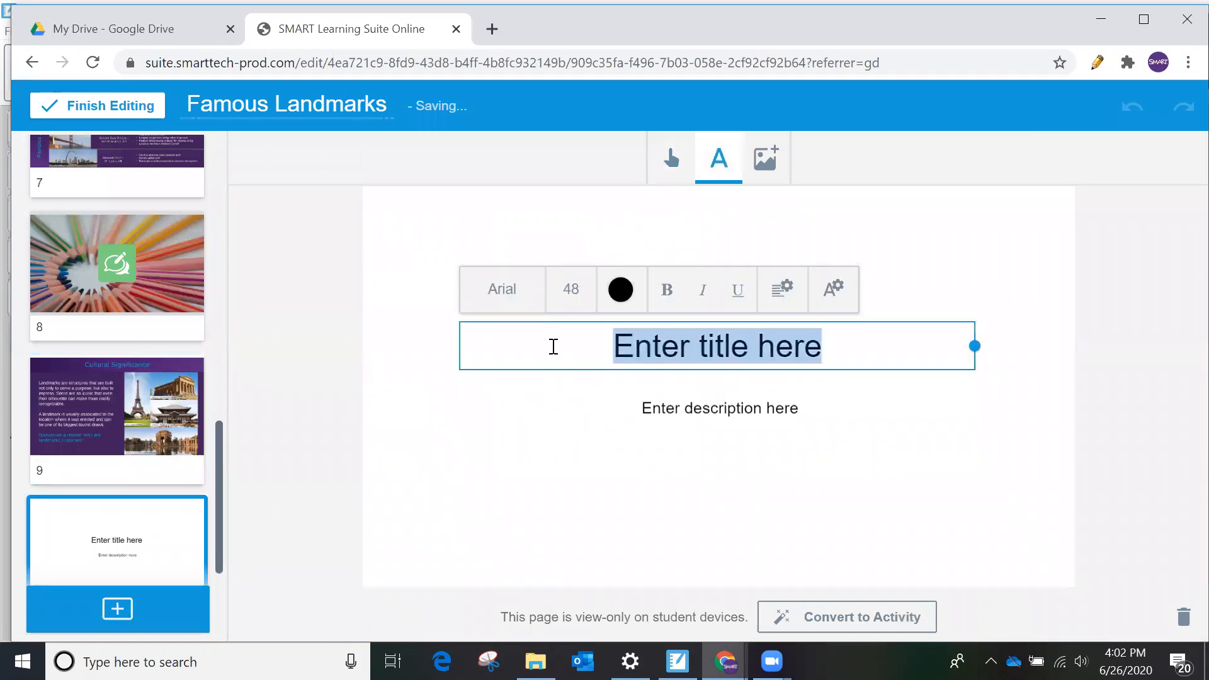
{"action": "type", "text": "Why d"}
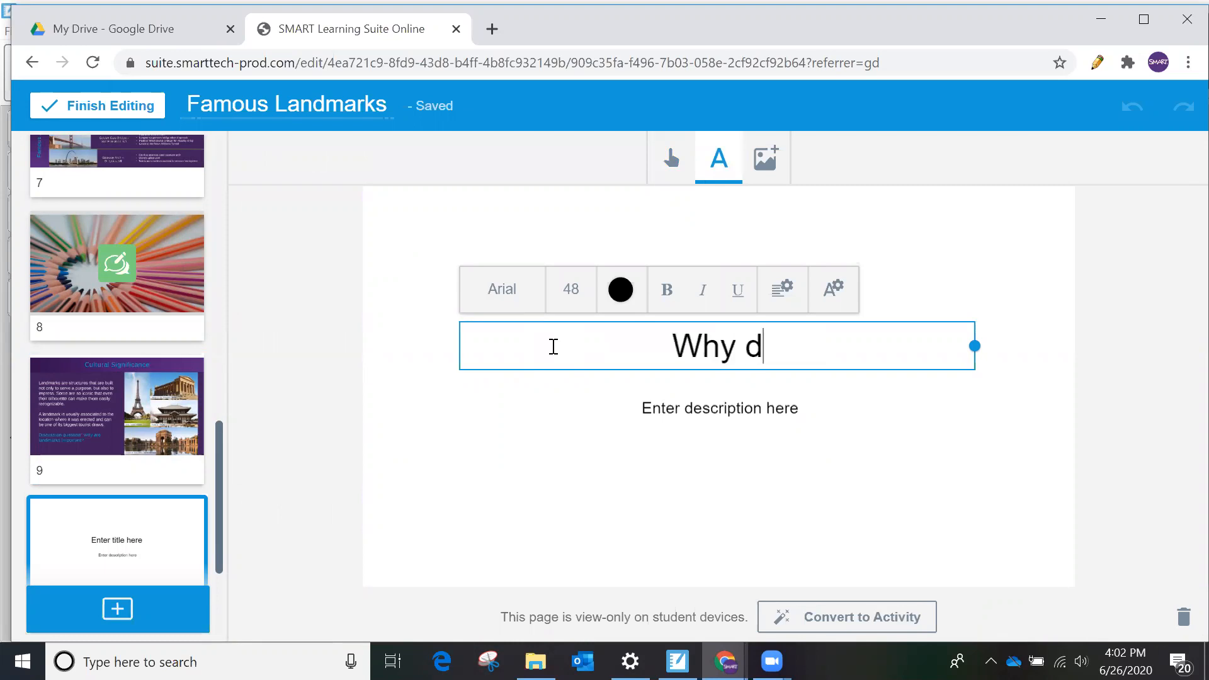
{"action": "type", "text": "o you tin"}
{"action": "key", "text": "BackSpace"}
{"action": "key", "text": "BackSpace"}
{"action": "type", "text": "hink landmarks are "}
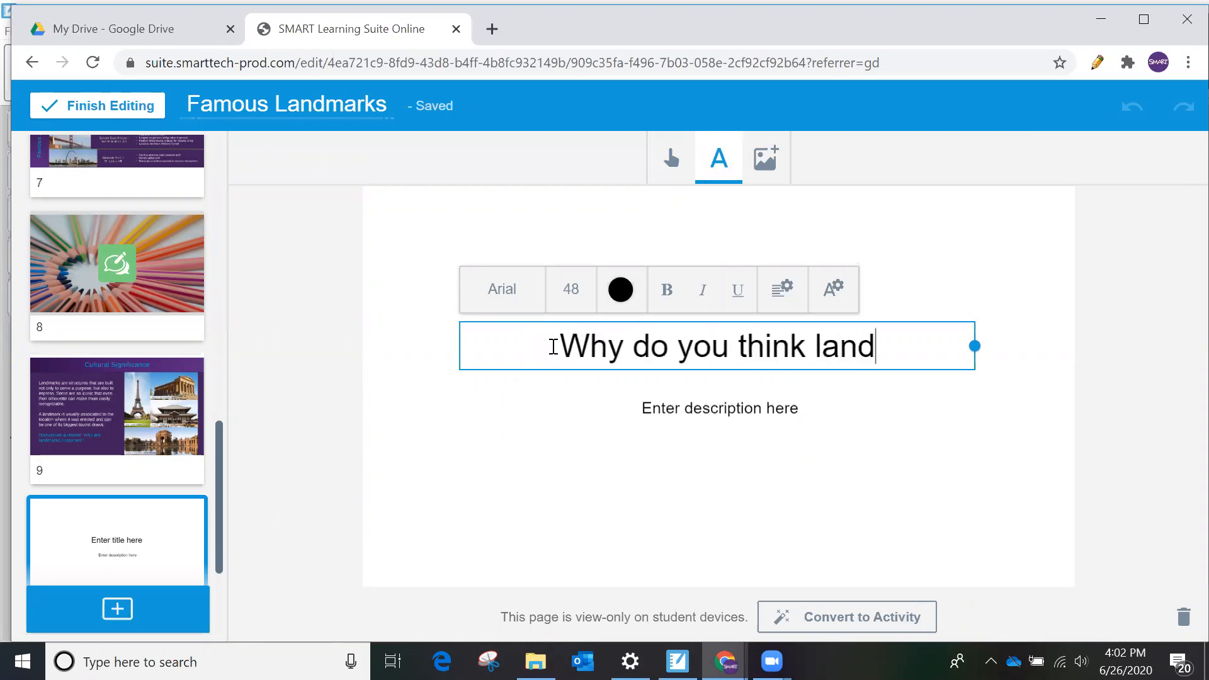
{"action": "type", "text": "important"}
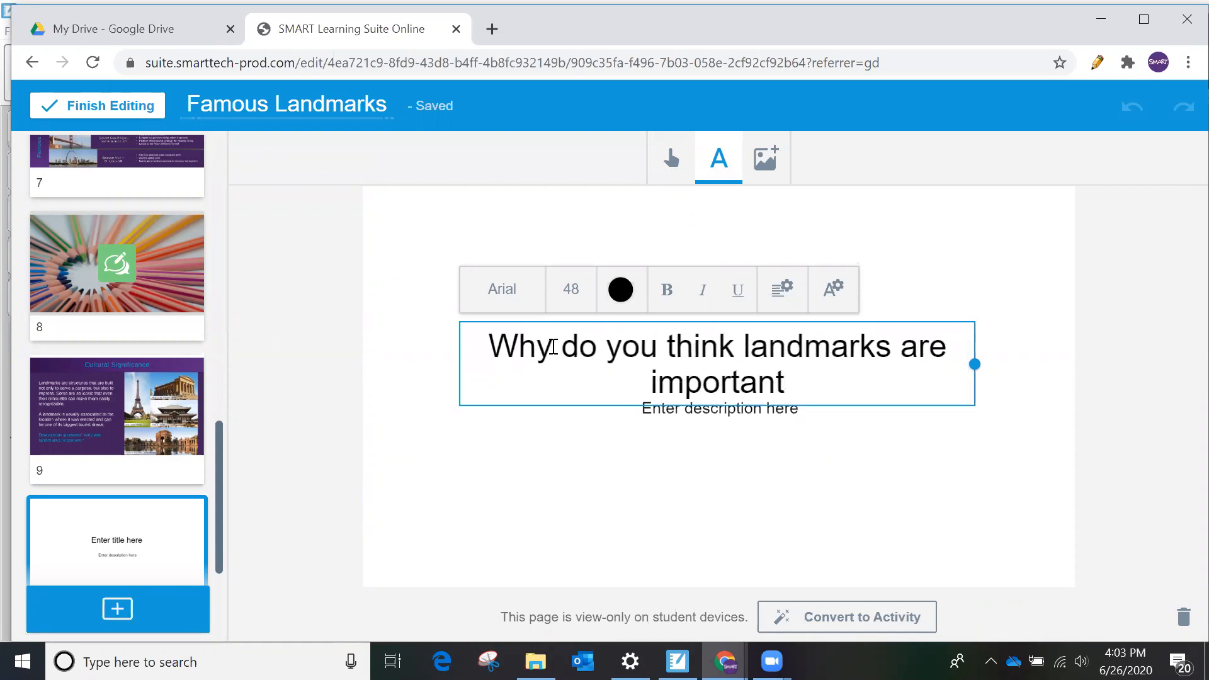
{"action": "type", "text": "?"}
{"action": "left_click", "coordinate": [570, 436]}
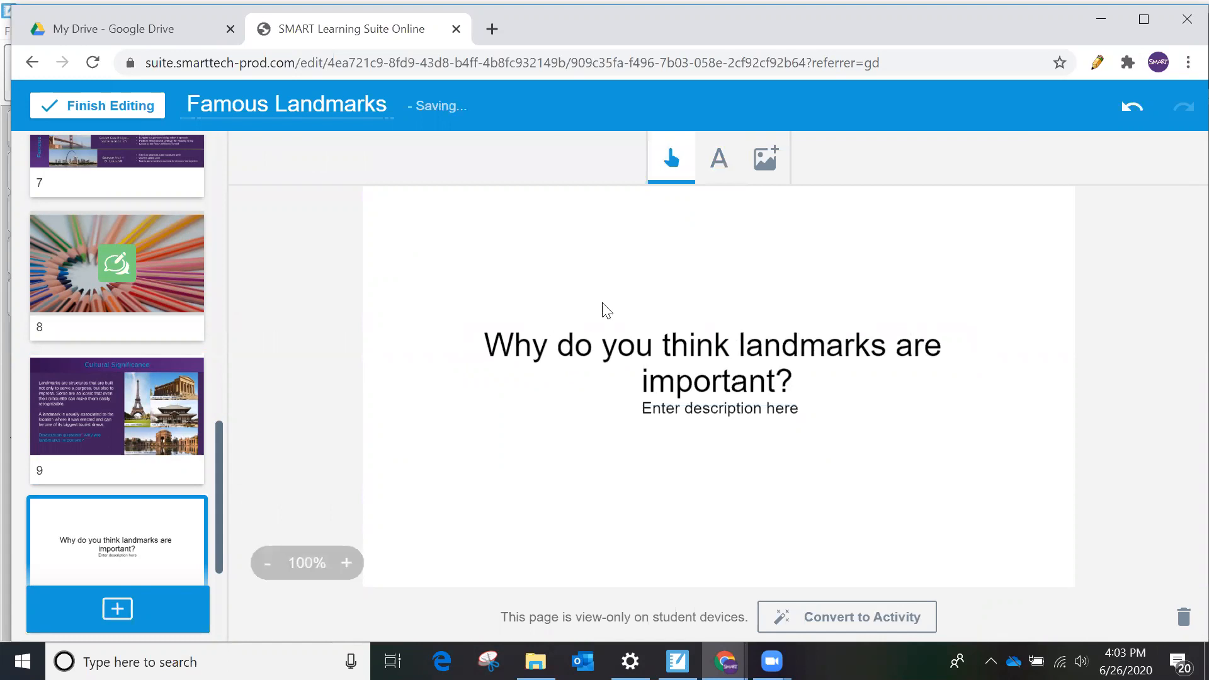
- Replace the description with "Directions: Please the text tool to answer." and move it directly beneath the title
{"action": "double_click", "coordinate": [744, 413]}
{"action": "left_click_drag", "start_coordinate": [814, 407], "coordinate": [610, 415]}
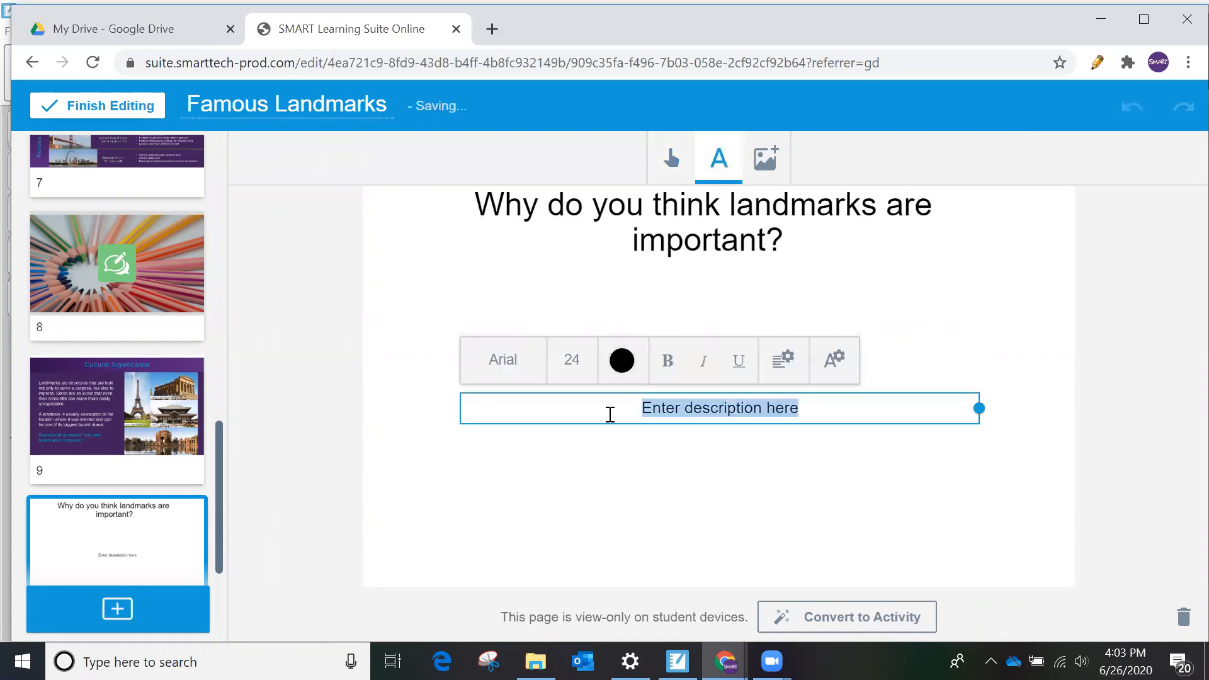
{"action": "type", "text": "Directio"}
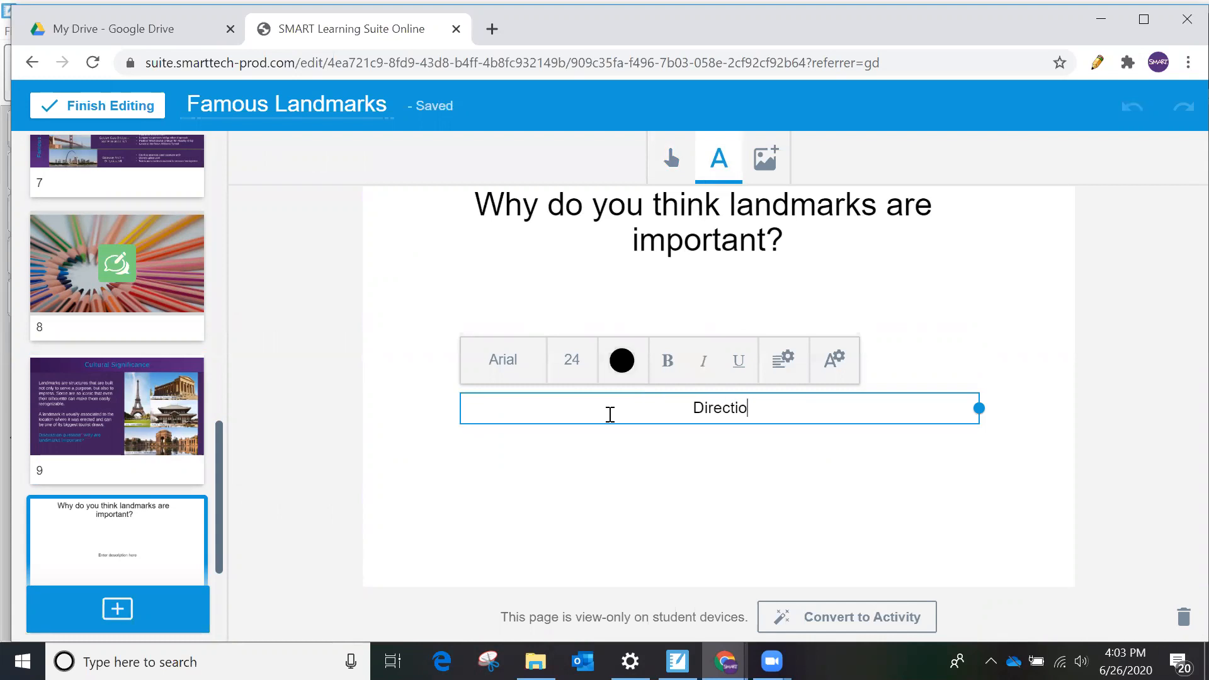
{"action": "type", "text": "ns:  Please the text tool to answer."}
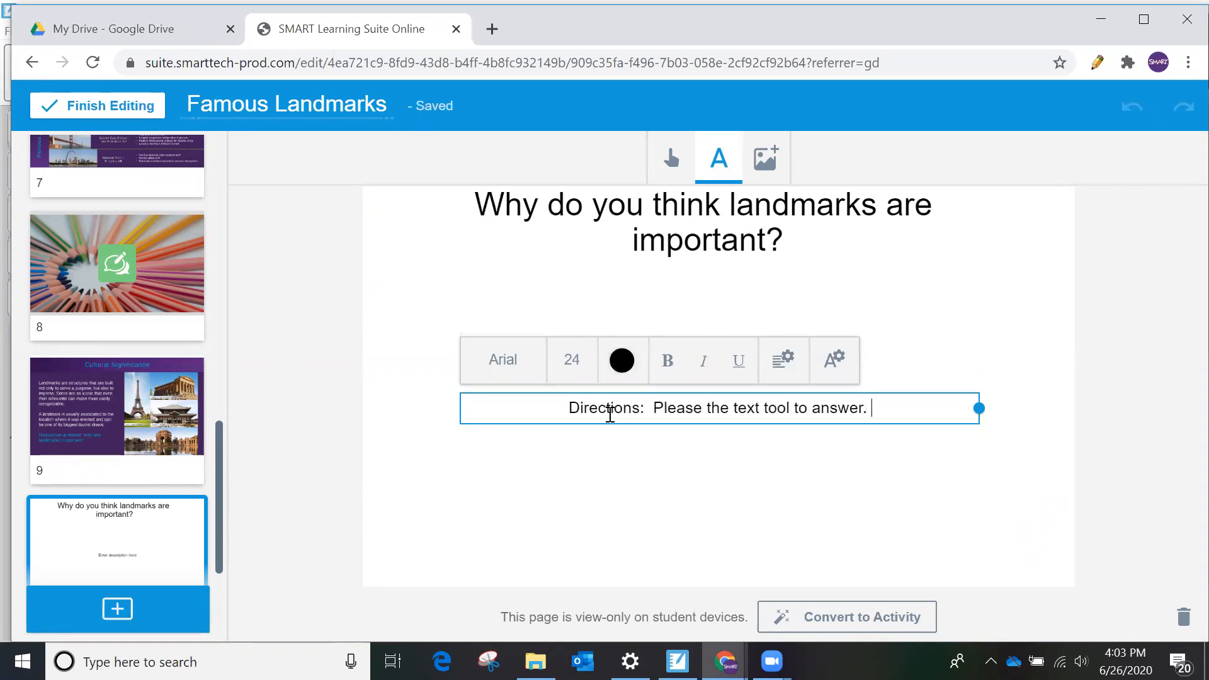
{"action": "left_click", "coordinate": [619, 442]}
{"action": "left_click_drag", "start_coordinate": [629, 416], "coordinate": [619, 280]}
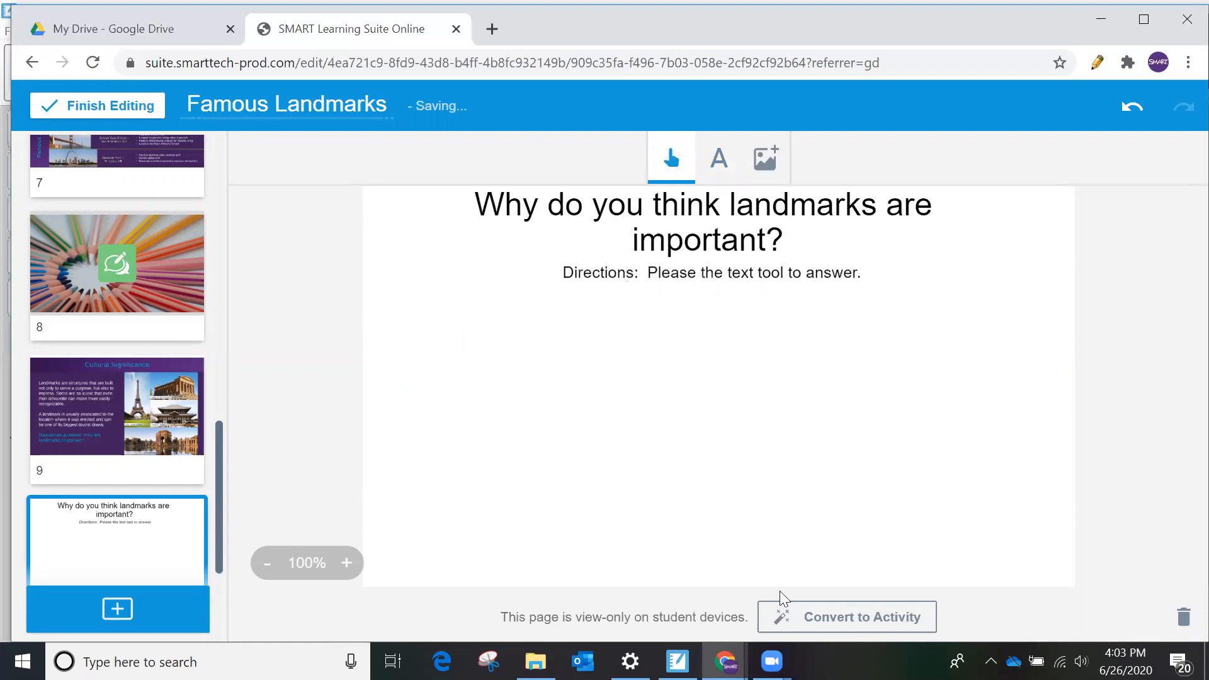
- Convert the landmarks question page into an individual Handout activity
{"action": "left_click", "coordinate": [801, 627]}
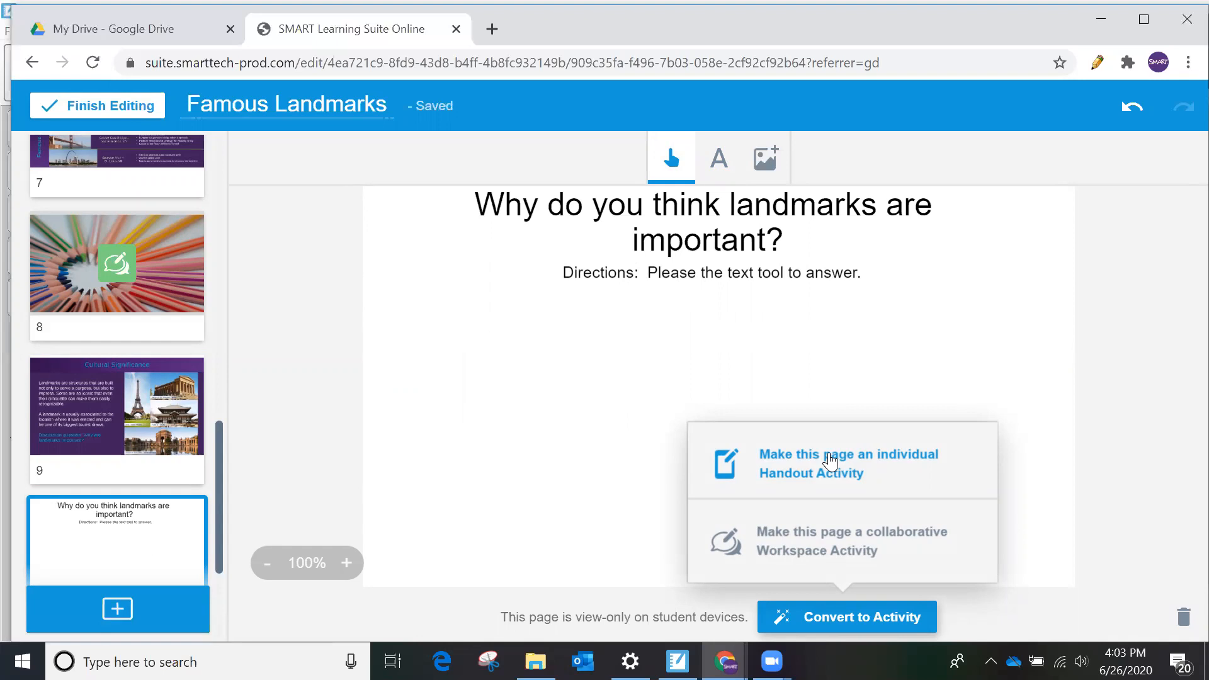
{"action": "left_click", "coordinate": [830, 461]}
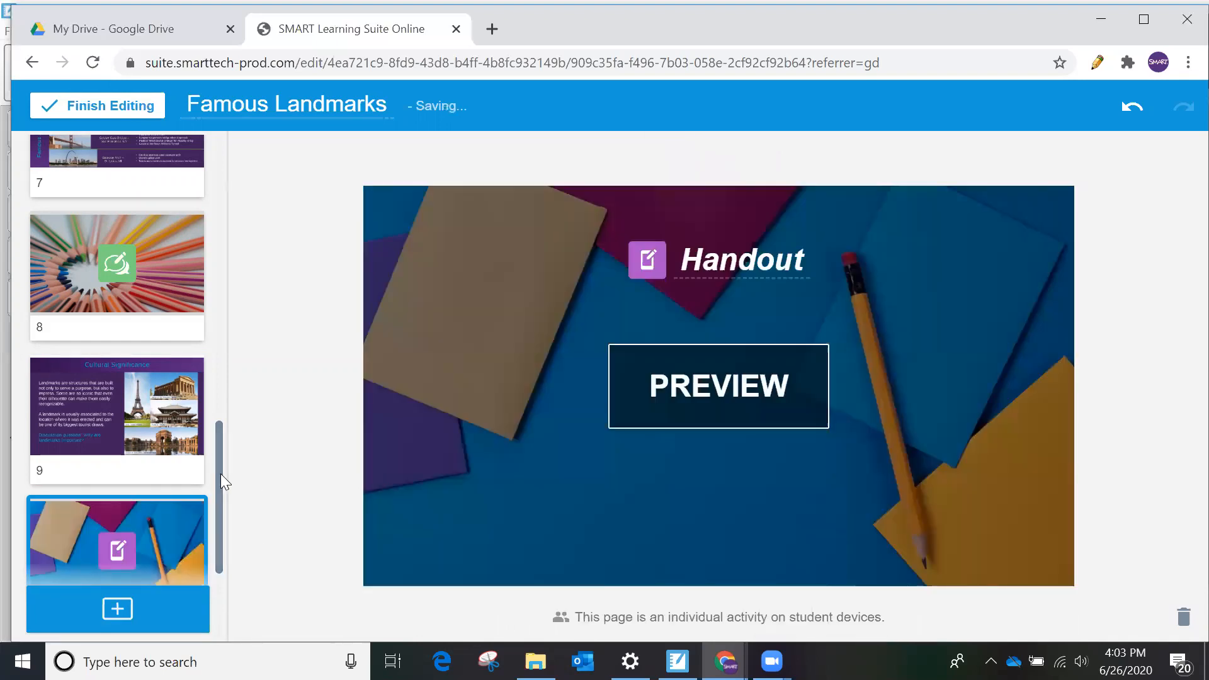
- Delete page 11, the world map page asking groups to select a city
{"action": "left_click_drag", "start_coordinate": [222, 478], "coordinate": [209, 550]}
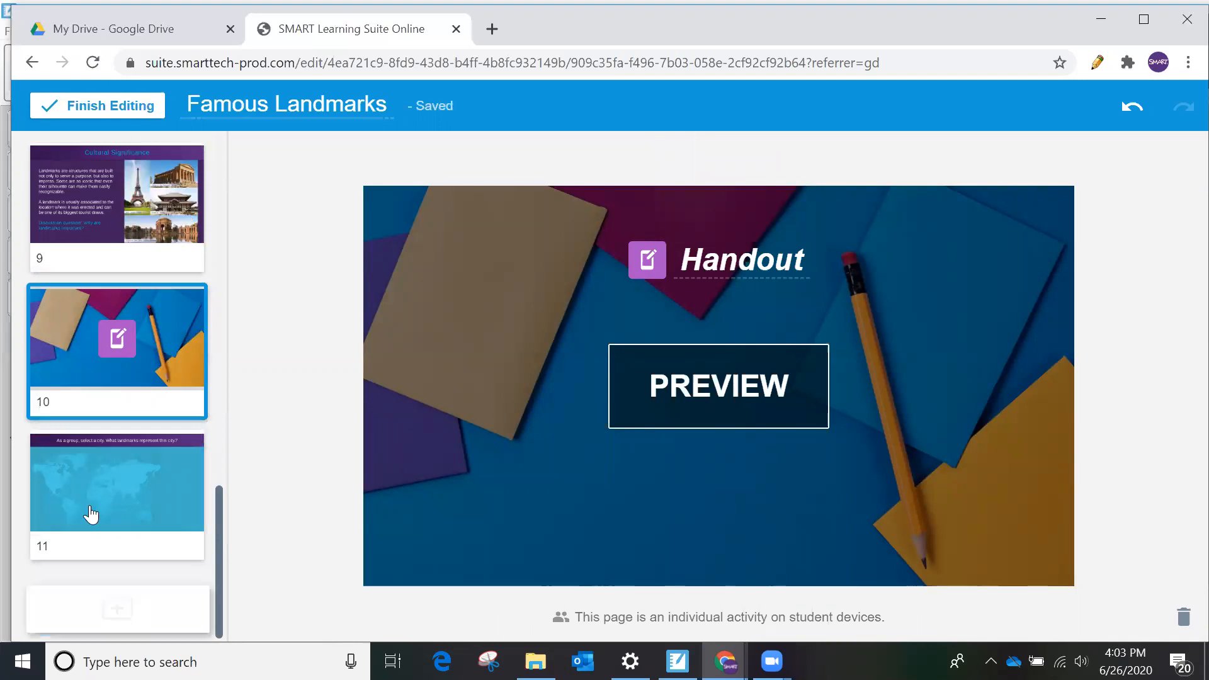
{"action": "left_click", "coordinate": [95, 512]}
{"action": "left_click", "coordinate": [1181, 619]}
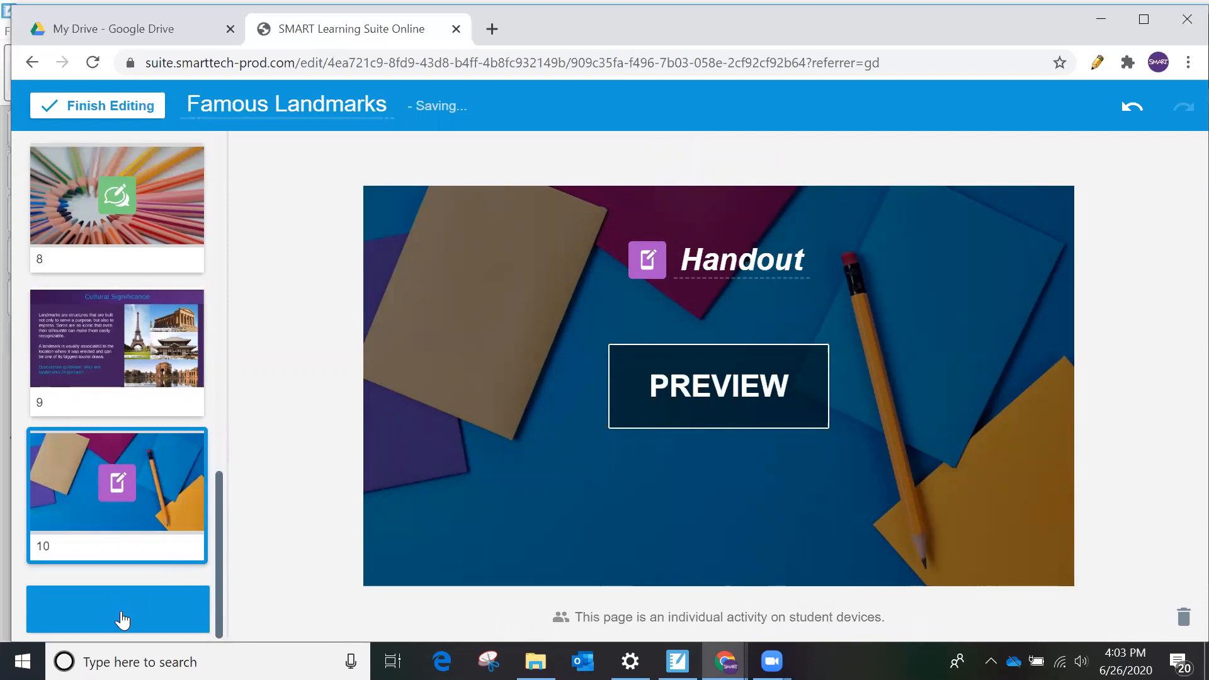
- Add the ready-made Shout It Out activity "3 facts, 2 questions, 1 opinion" from Questioning & Reflection after page 10
{"action": "left_click", "coordinate": [117, 610]}
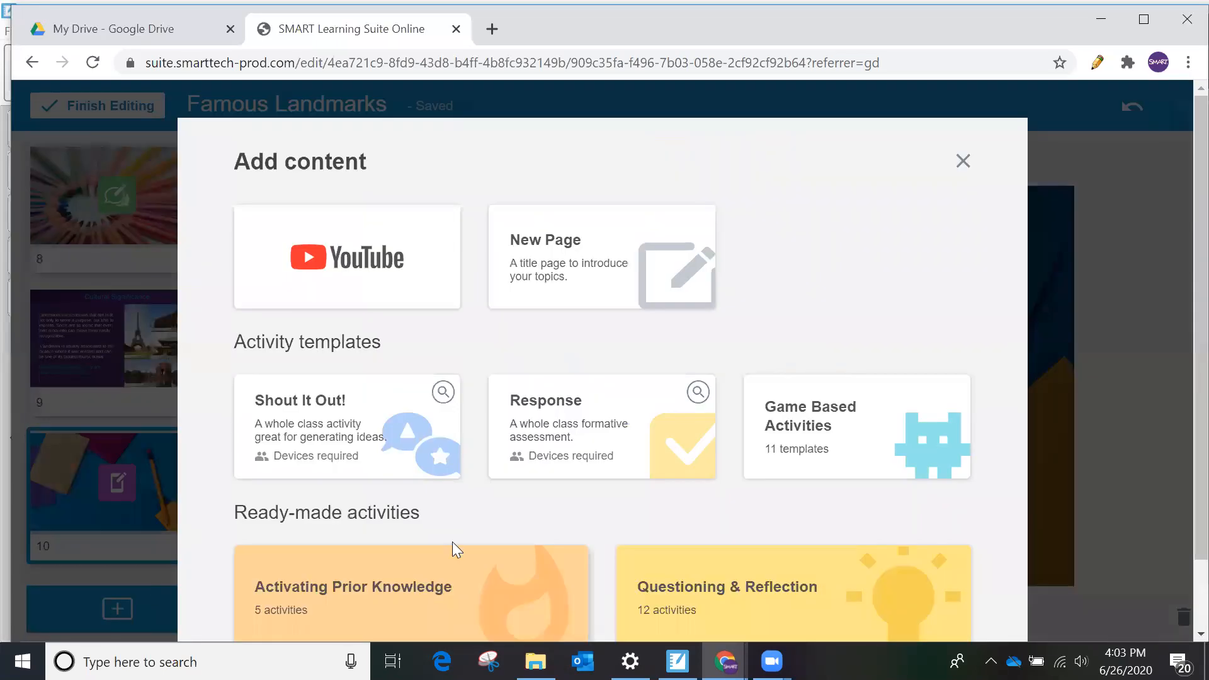
{"action": "scroll", "coordinate": [527, 499], "scroll_direction": "down", "scroll_amount": 2}
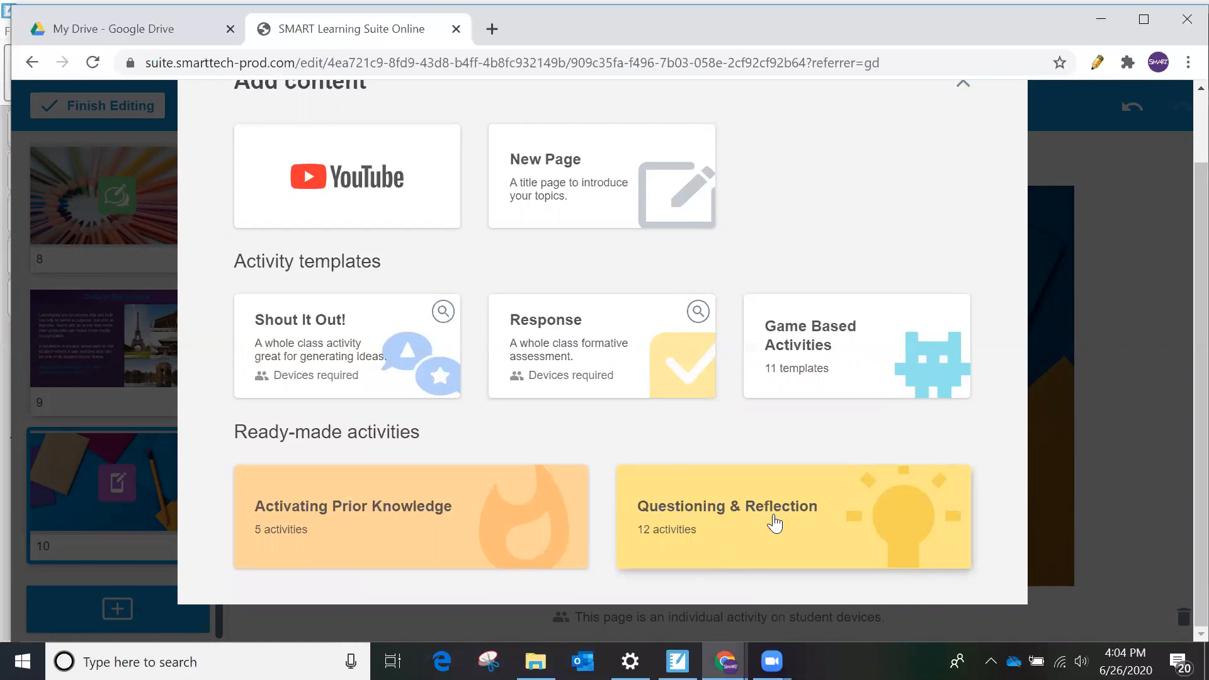
{"action": "left_click", "coordinate": [760, 532]}
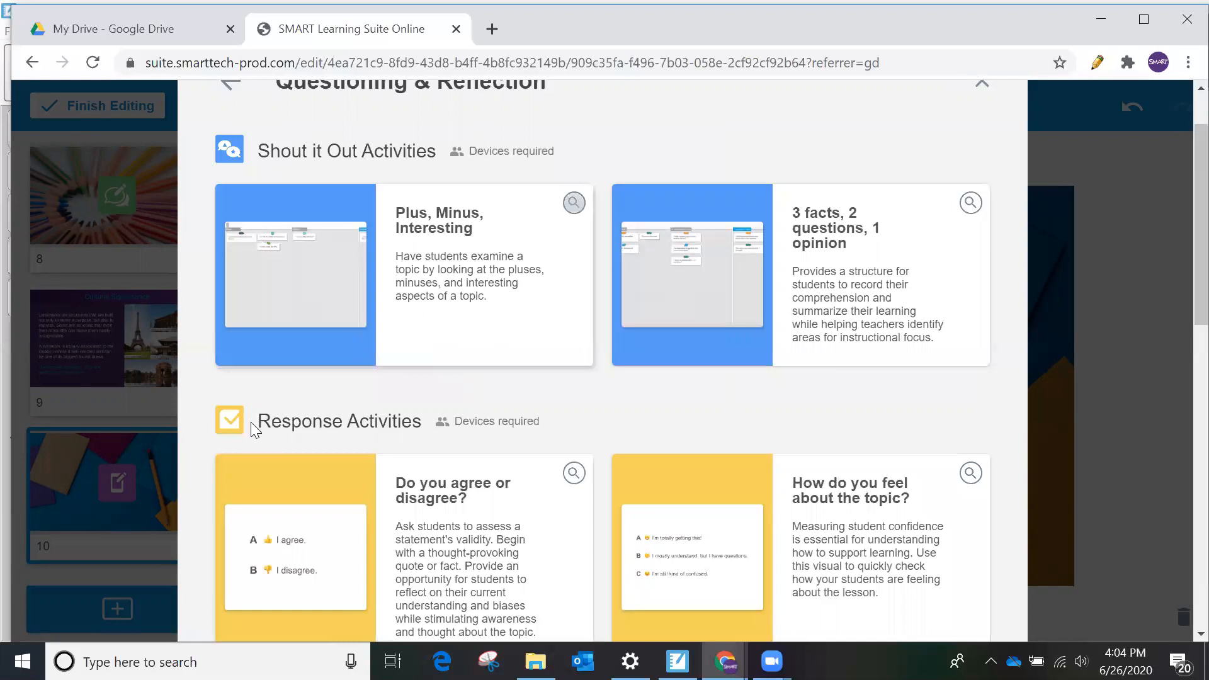
{"action": "scroll", "coordinate": [553, 412], "scroll_direction": "down", "scroll_amount": 3}
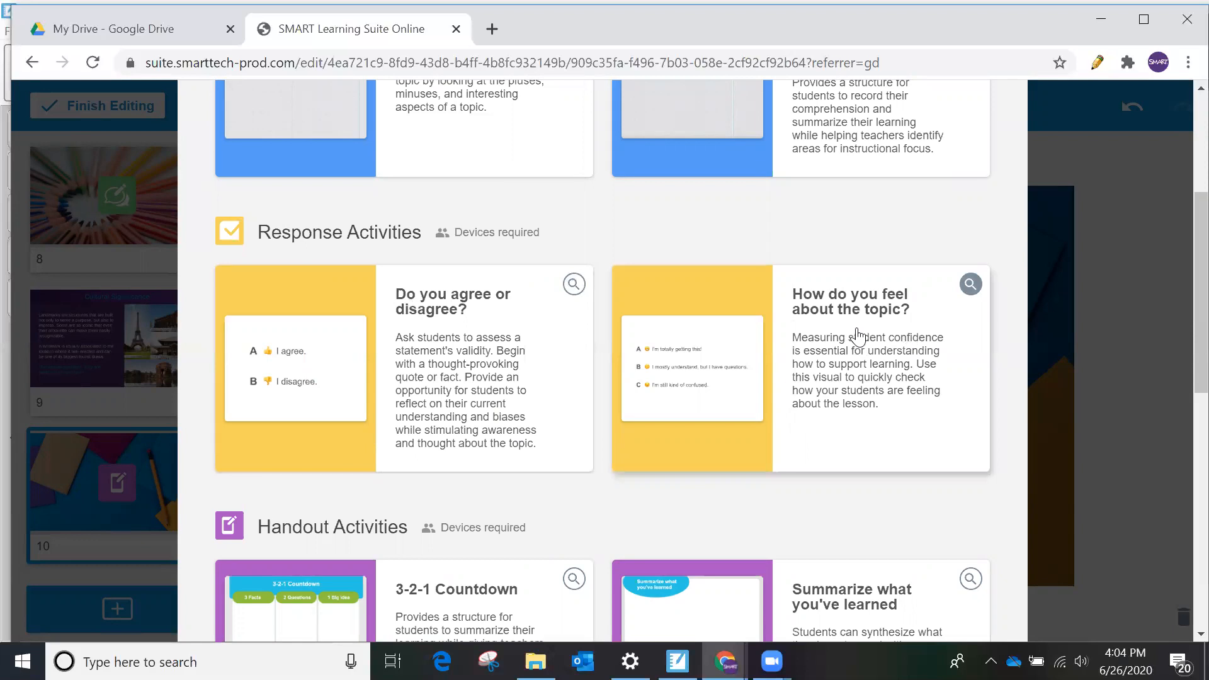
{"action": "scroll", "coordinate": [857, 335], "scroll_direction": "down", "scroll_amount": 5}
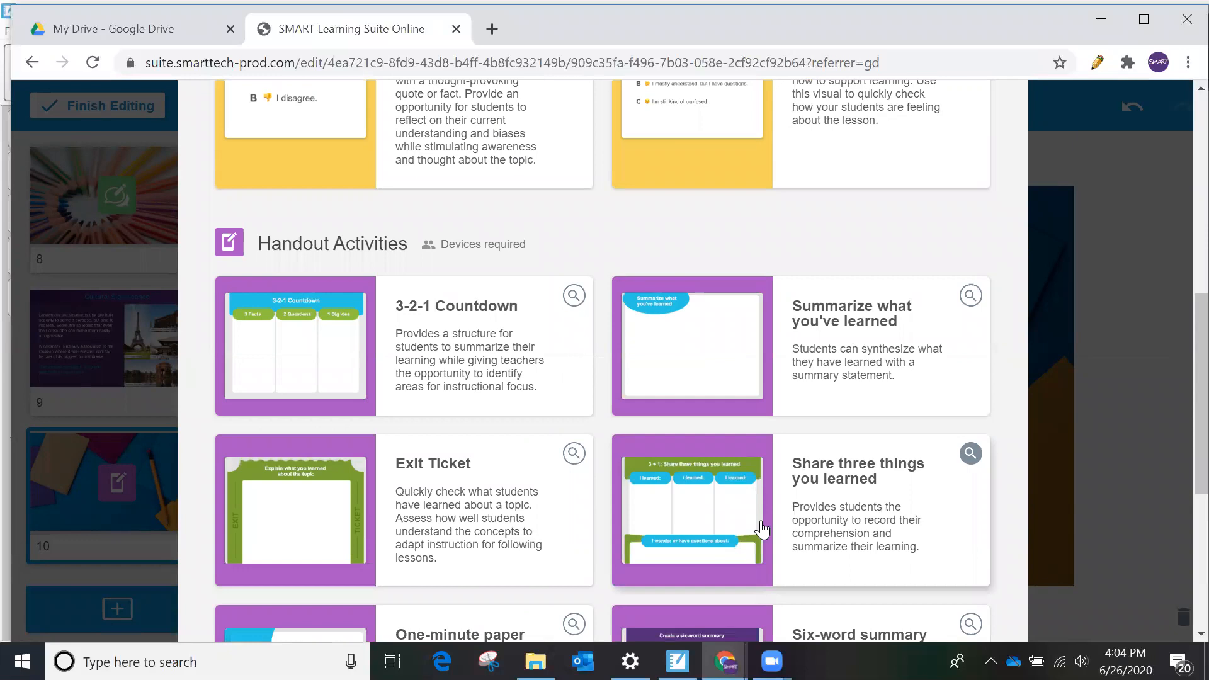
{"action": "scroll", "coordinate": [535, 488], "scroll_direction": "up", "scroll_amount": 2}
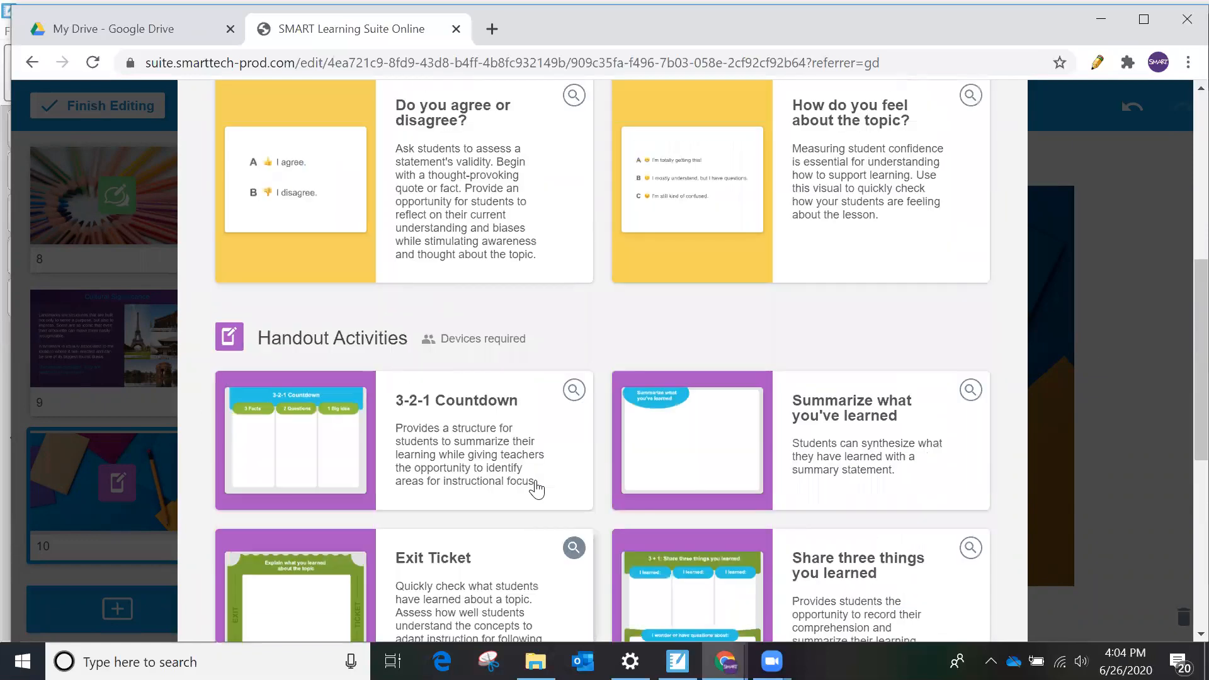
{"action": "scroll", "coordinate": [535, 489], "scroll_direction": "up", "scroll_amount": 6}
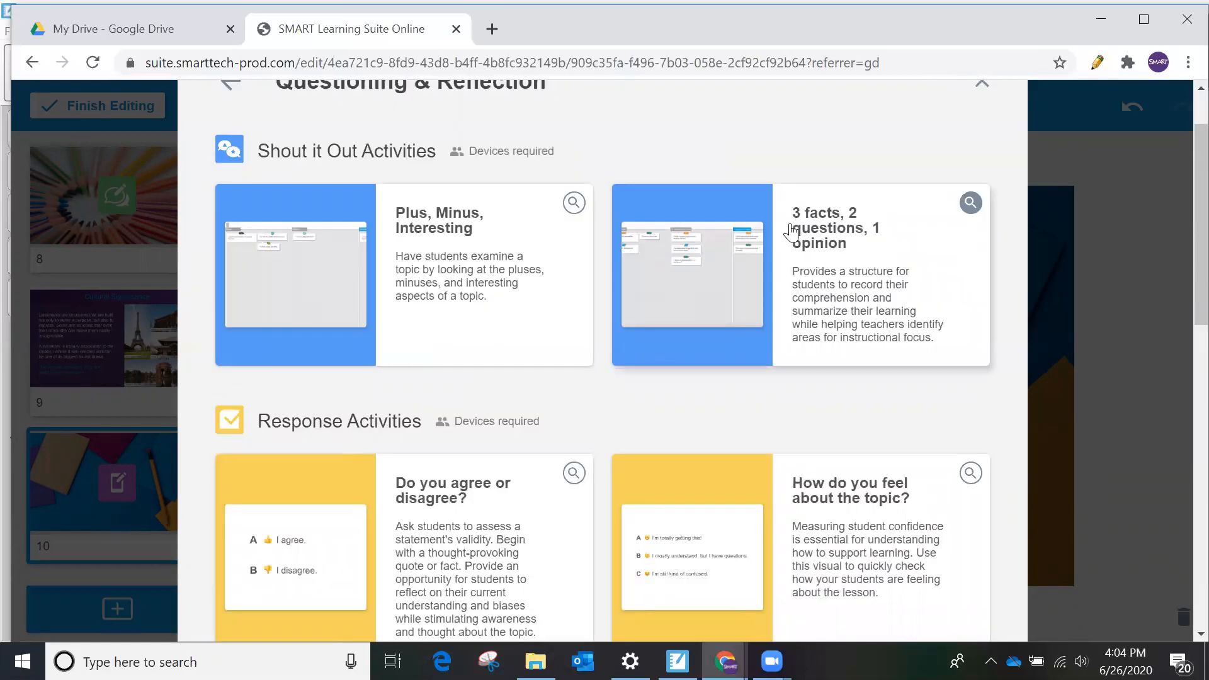
{"action": "left_click", "coordinate": [770, 289]}
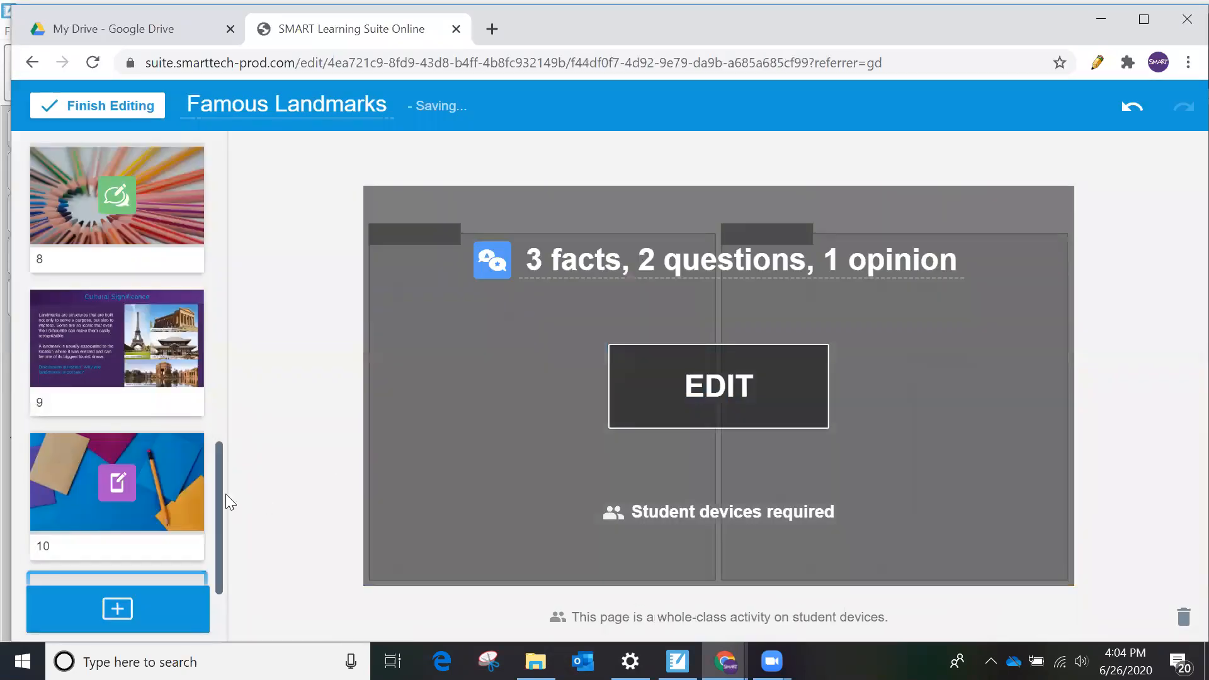
- Finish editing the lesson and check the list of connected students
{"action": "left_click", "coordinate": [134, 107]}
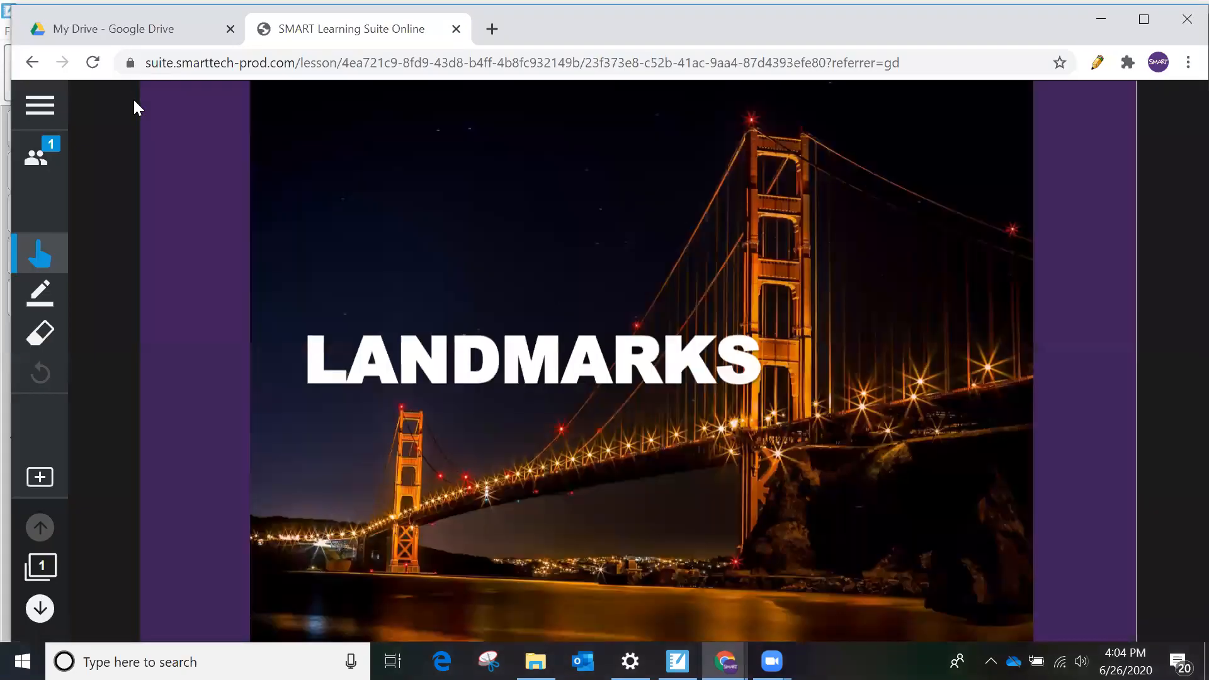
{"action": "left_click", "coordinate": [35, 158]}
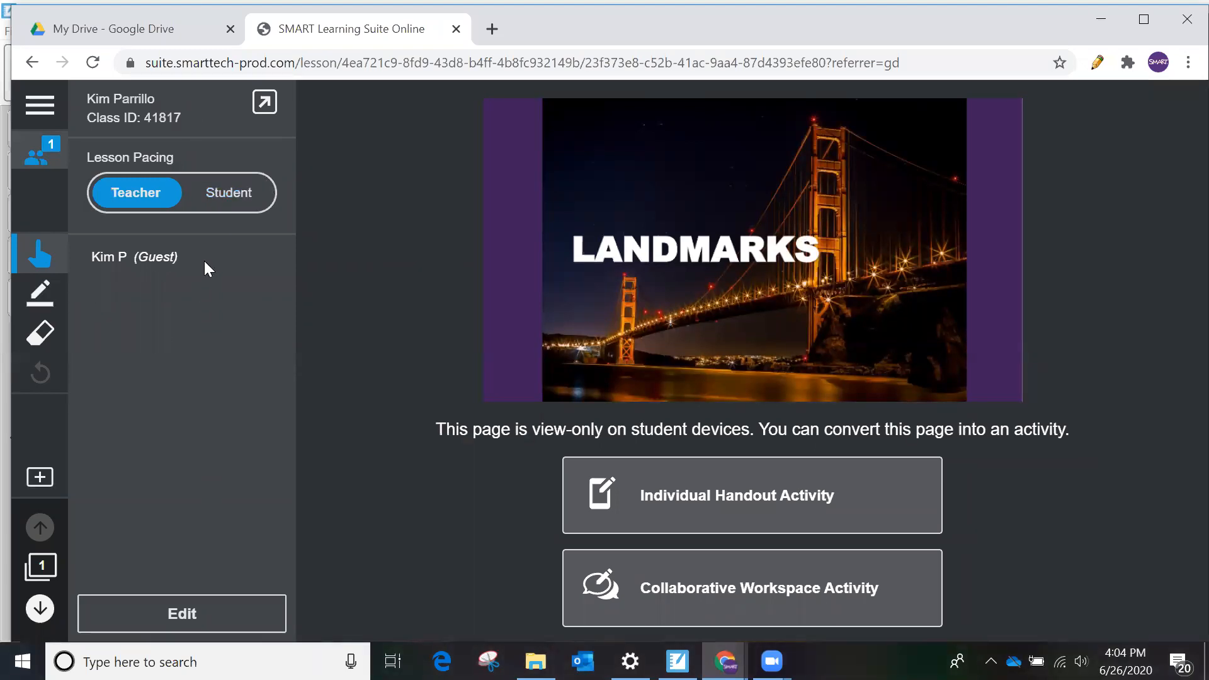
{"action": "left_click", "coordinate": [478, 246]}
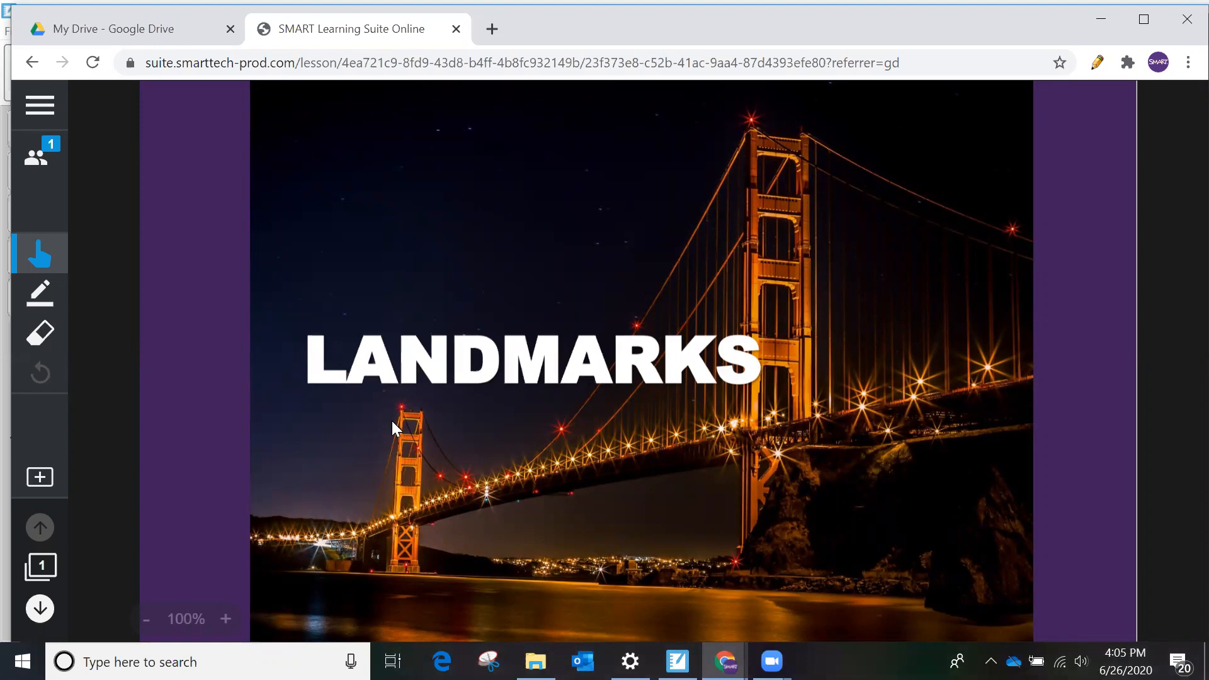
- Open a new incognito browser window and load hellosmart.com to join the class as a student
{"action": "left_click", "coordinate": [1186, 64]}
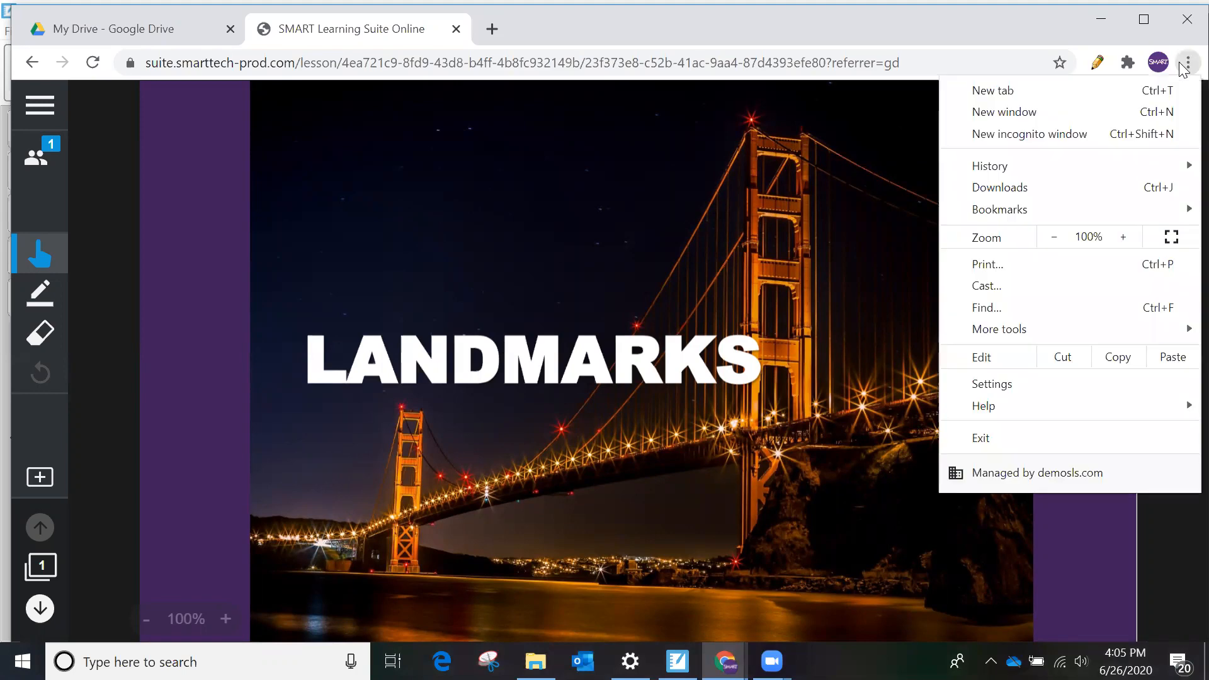
{"action": "left_click", "coordinate": [1039, 134]}
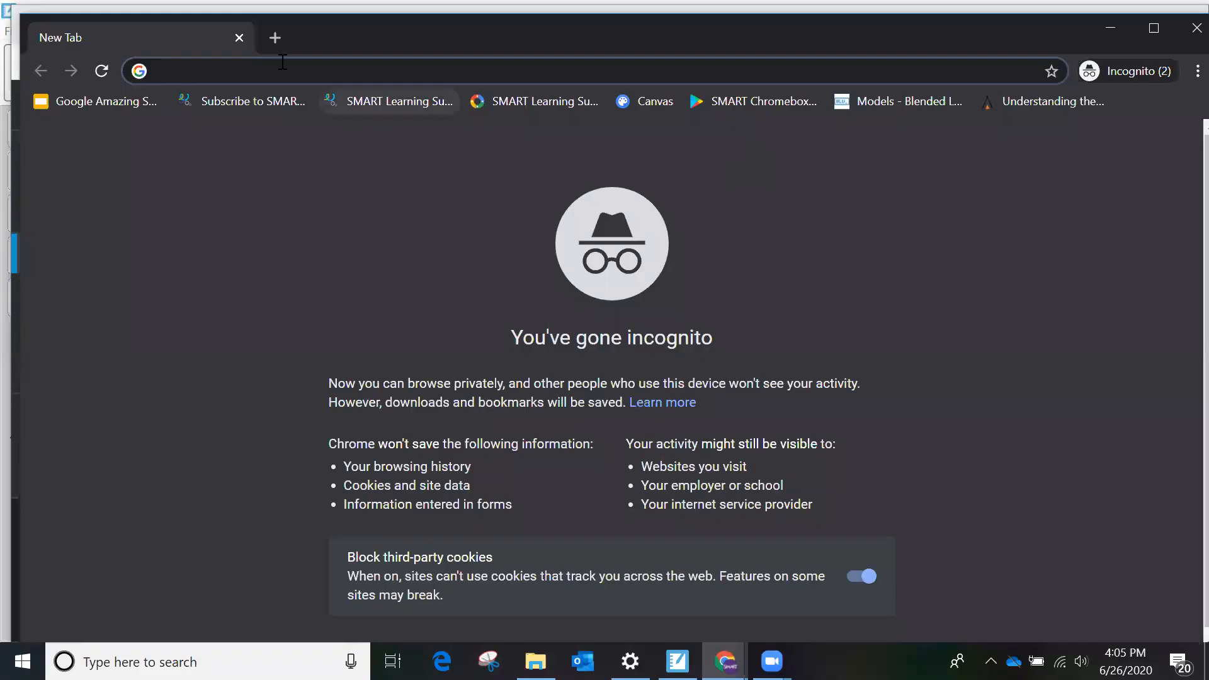
{"action": "type", "text": "hellosmart.com"}
{"action": "key", "text": "Return"}
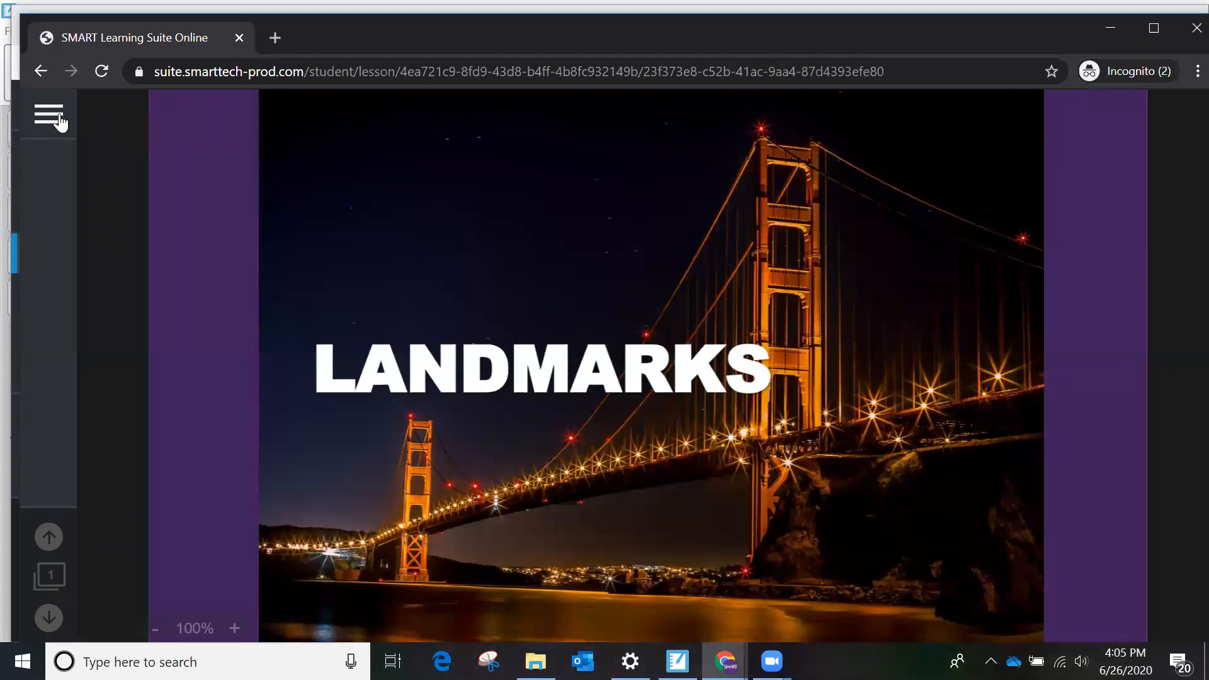
- View the guest's class details in the student window and the connected students list in the teacher window
{"action": "left_click", "coordinate": [56, 121]}
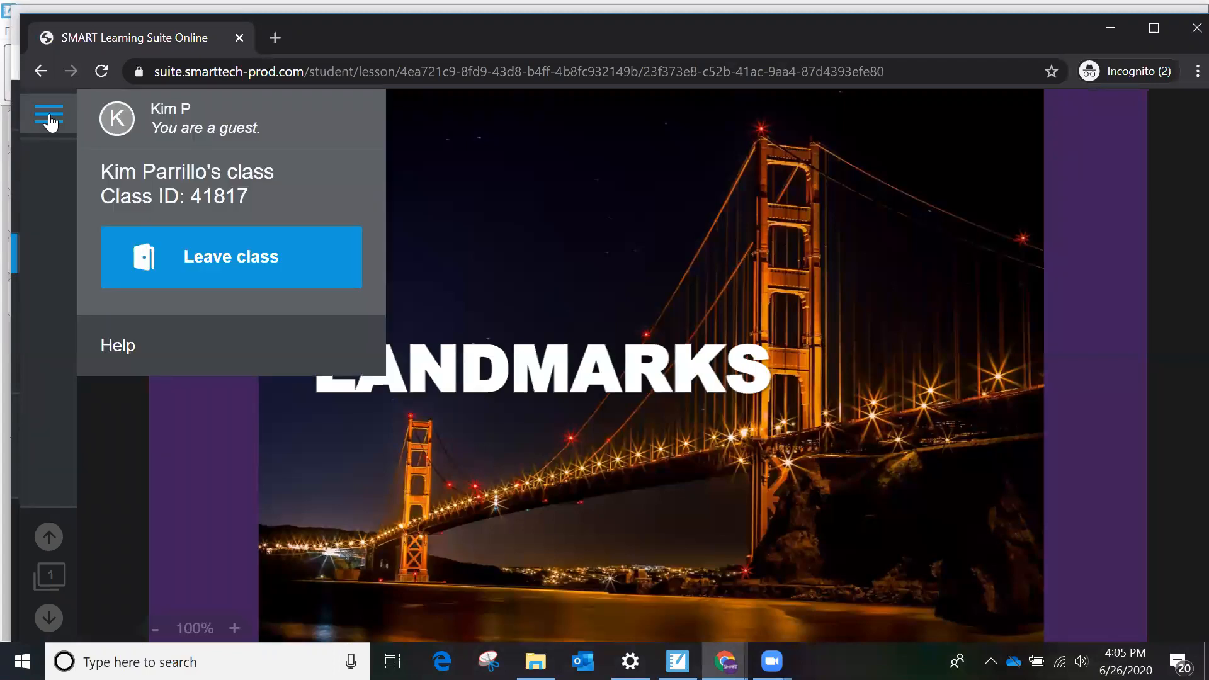
{"action": "left_click", "coordinate": [175, 410]}
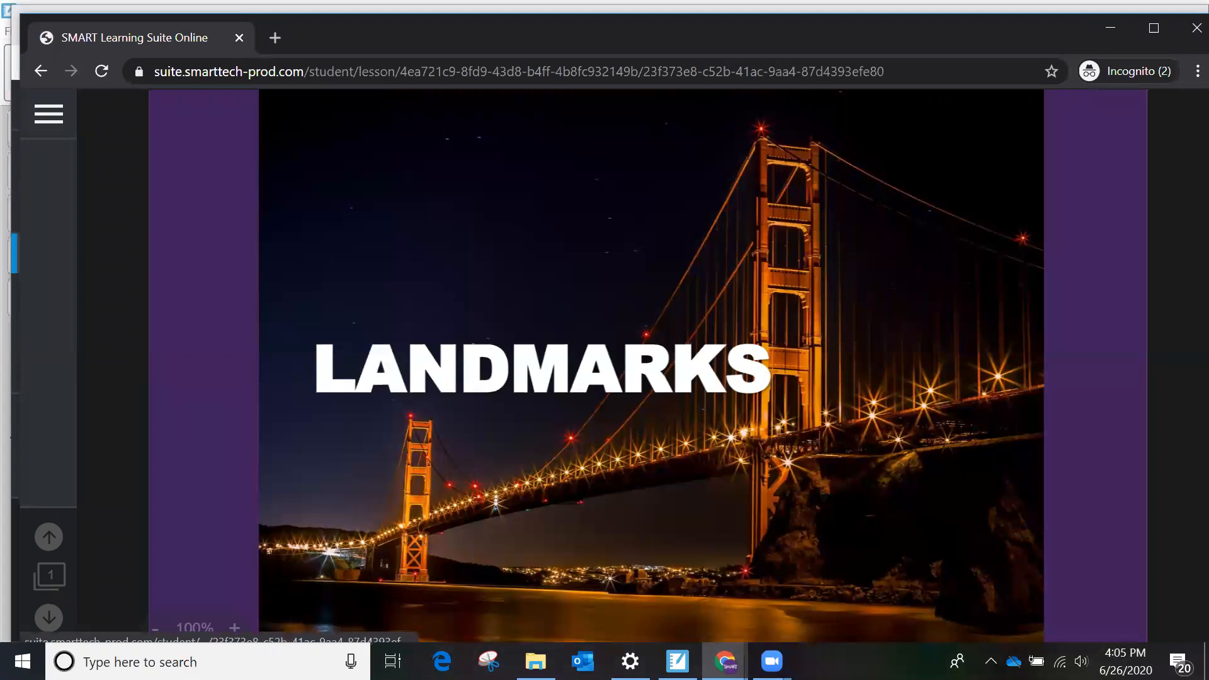
{"action": "left_click", "coordinate": [724, 661]}
{"action": "left_click", "coordinate": [567, 604]}
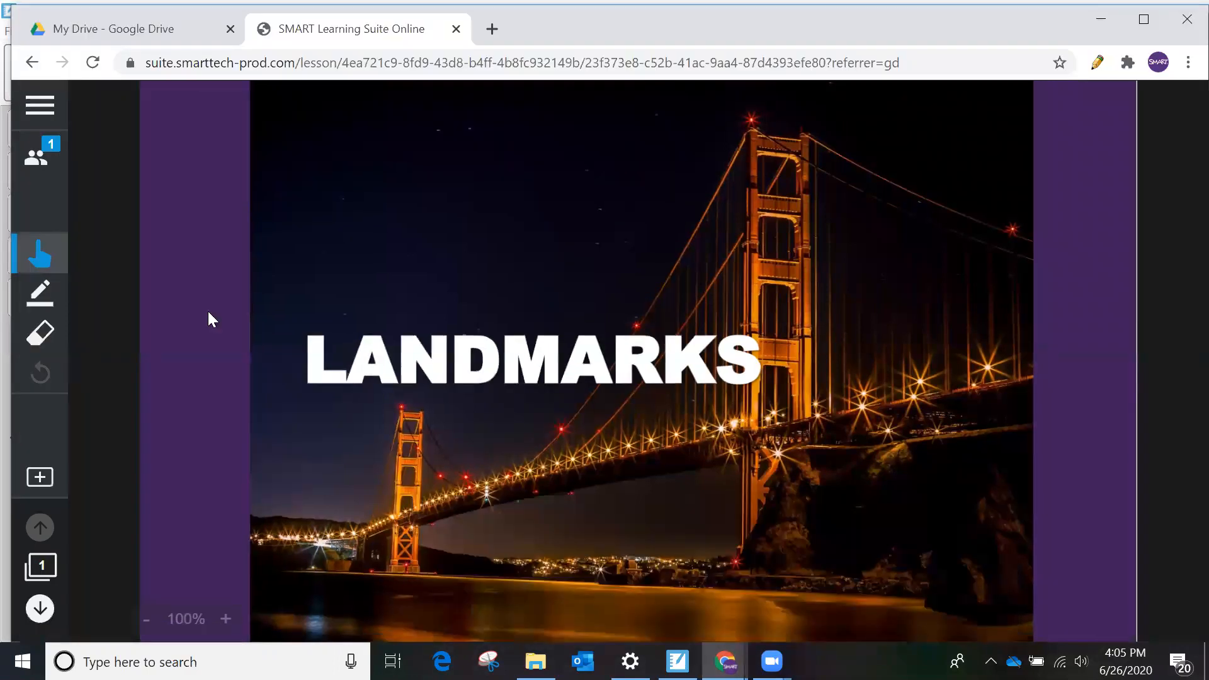
{"action": "left_click", "coordinate": [40, 162]}
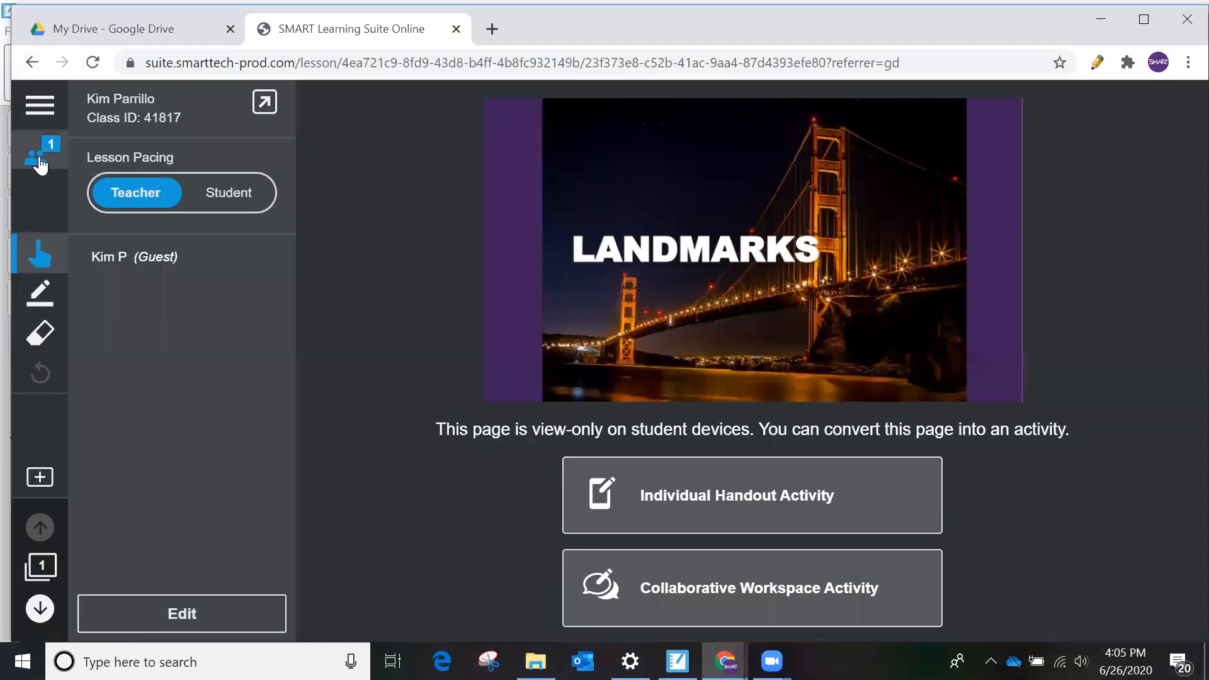
{"action": "left_click", "coordinate": [414, 379]}
- Bring back the incognito student window and minimize the open windows to show the desktop
{"action": "left_click", "coordinate": [724, 661]}
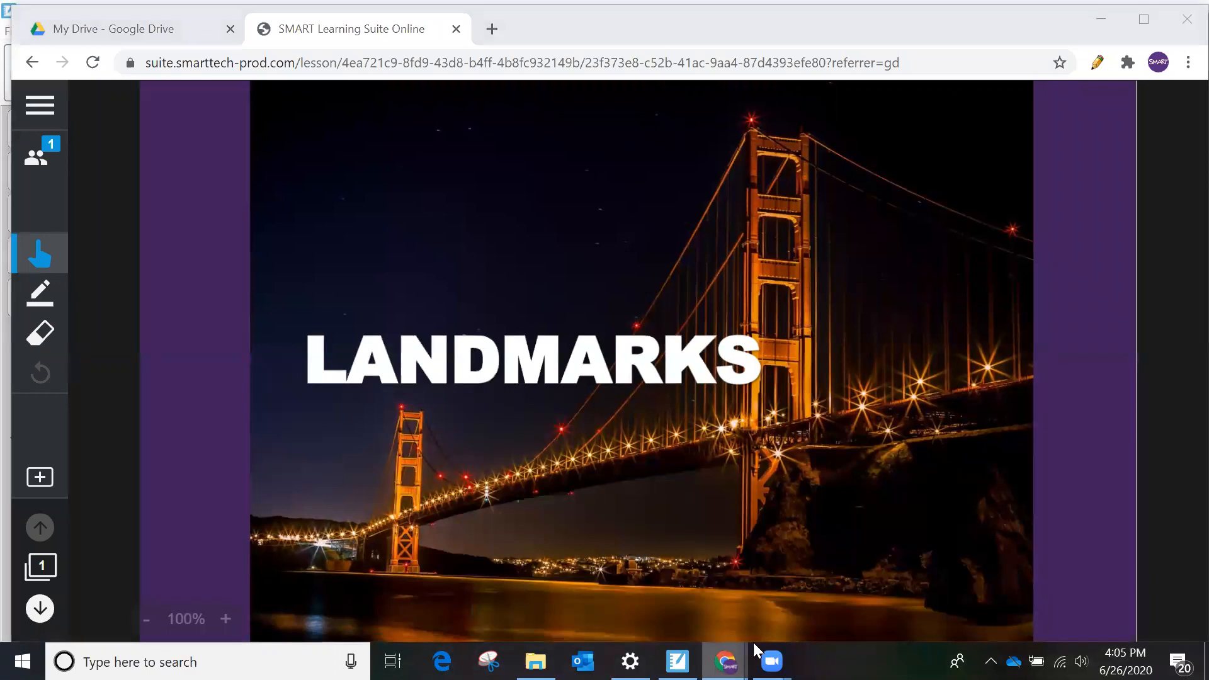
{"action": "left_click", "coordinate": [904, 590]}
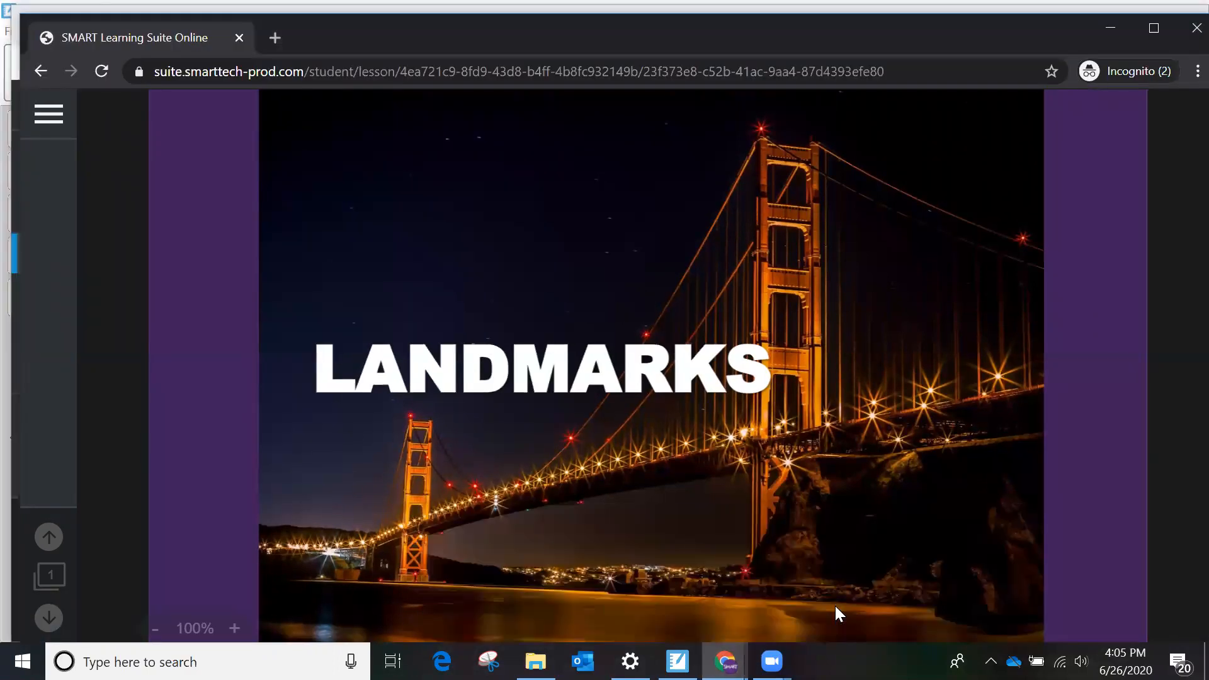
{"action": "left_click", "coordinate": [1185, 26]}
{"action": "left_click", "coordinate": [1098, 19]}
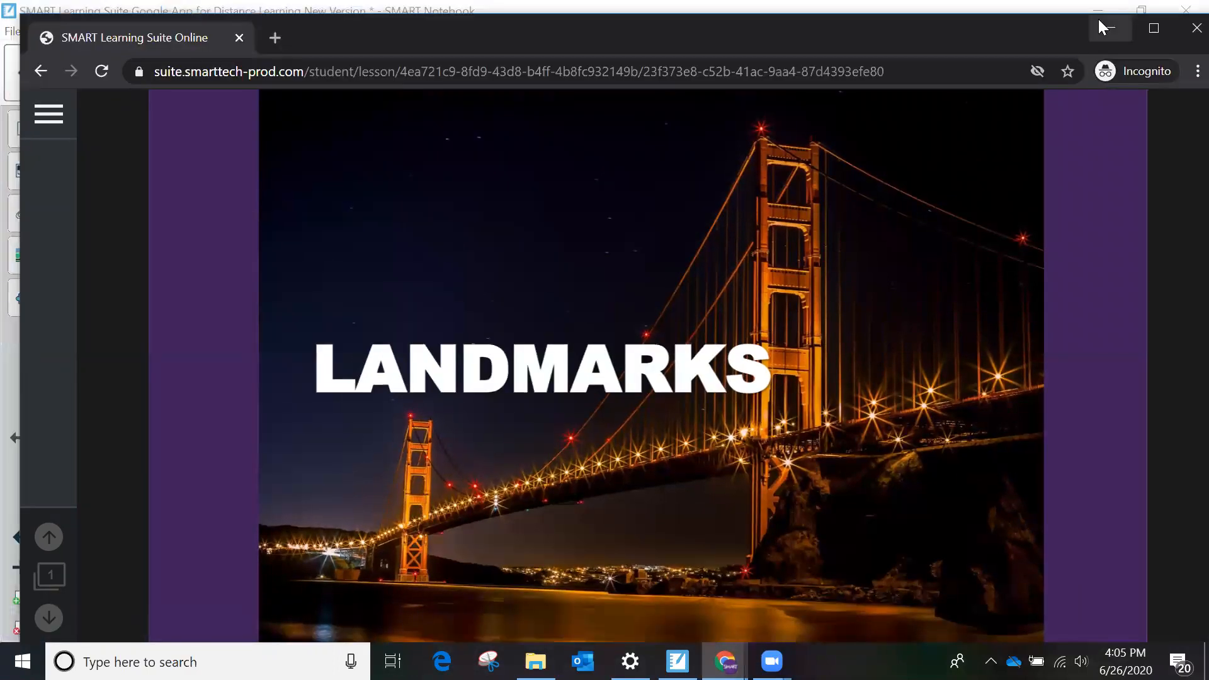
{"action": "left_click", "coordinate": [1103, 19]}
{"action": "left_click", "coordinate": [1101, 7]}
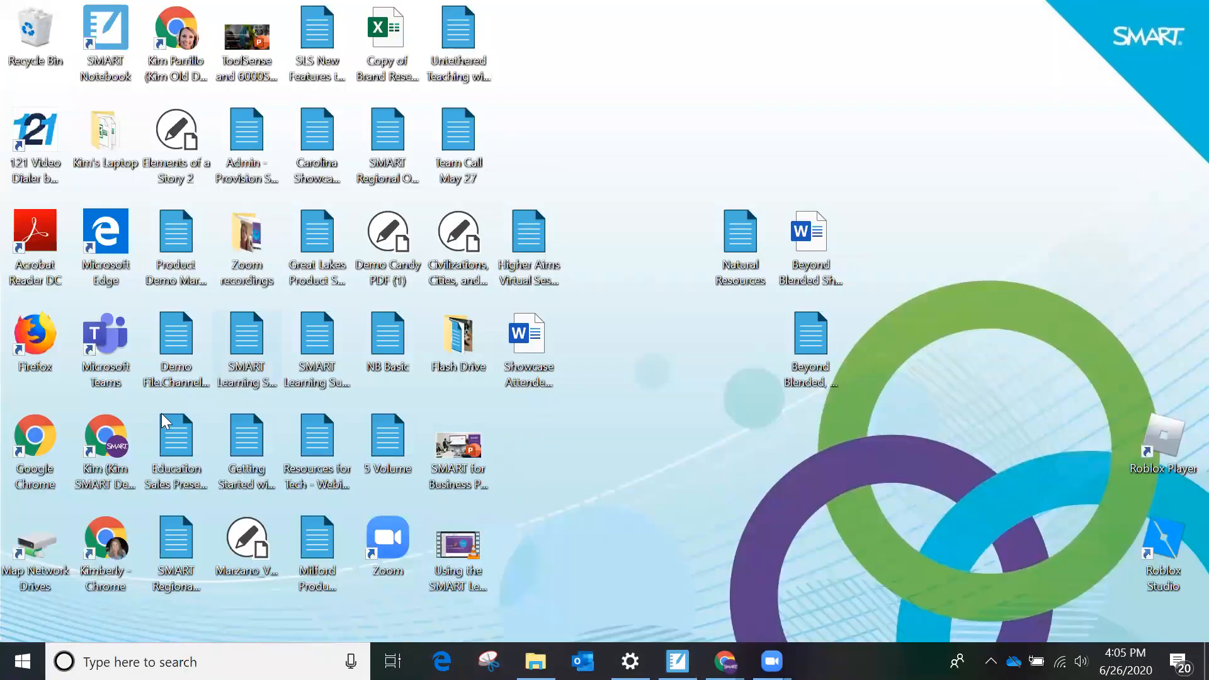
- Open Chrome under a second profile and load hellosmart.com for another student
{"action": "double_click", "coordinate": [98, 543]}
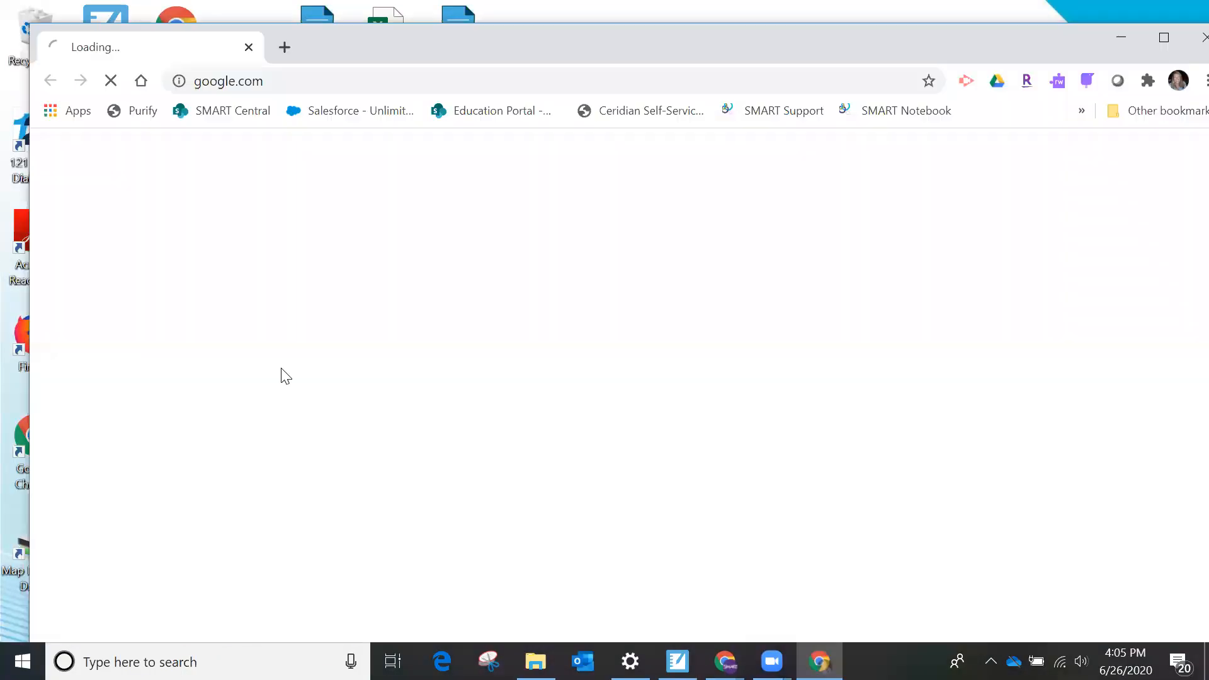
{"action": "left_click", "coordinate": [283, 82]}
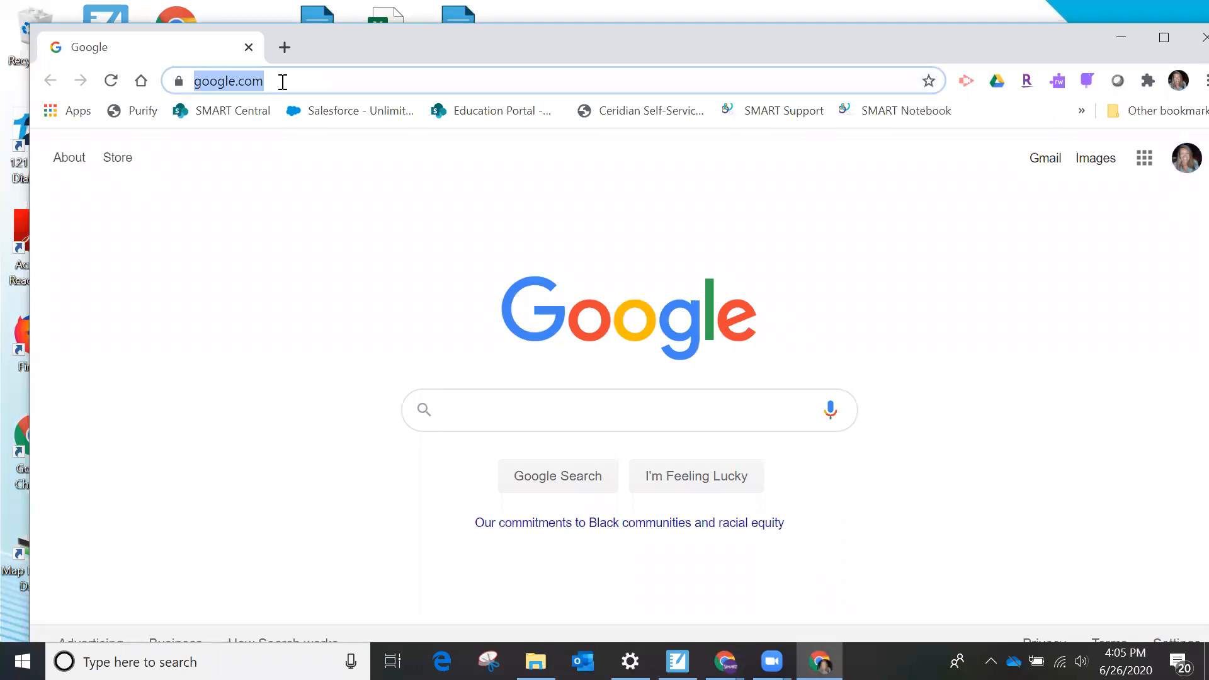
{"action": "type", "text": "j"}
{"action": "key", "text": "BackSpace"}
{"action": "type", "text": "hellosmart"}
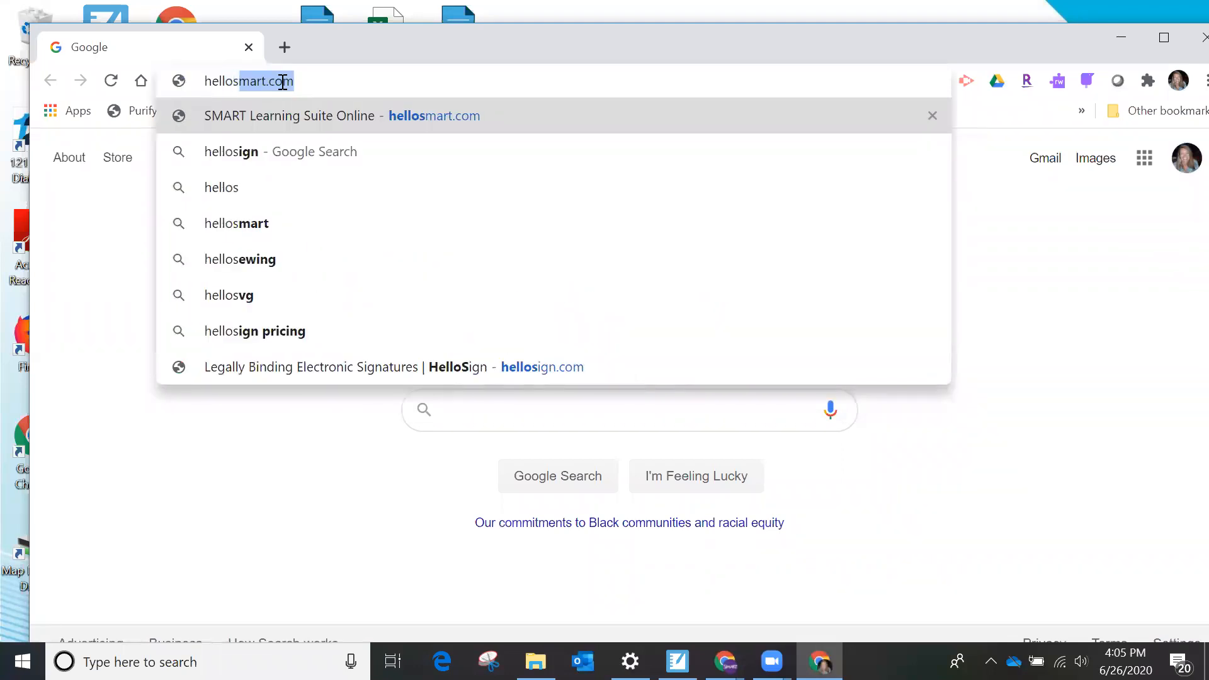
{"action": "key", "text": "Return"}
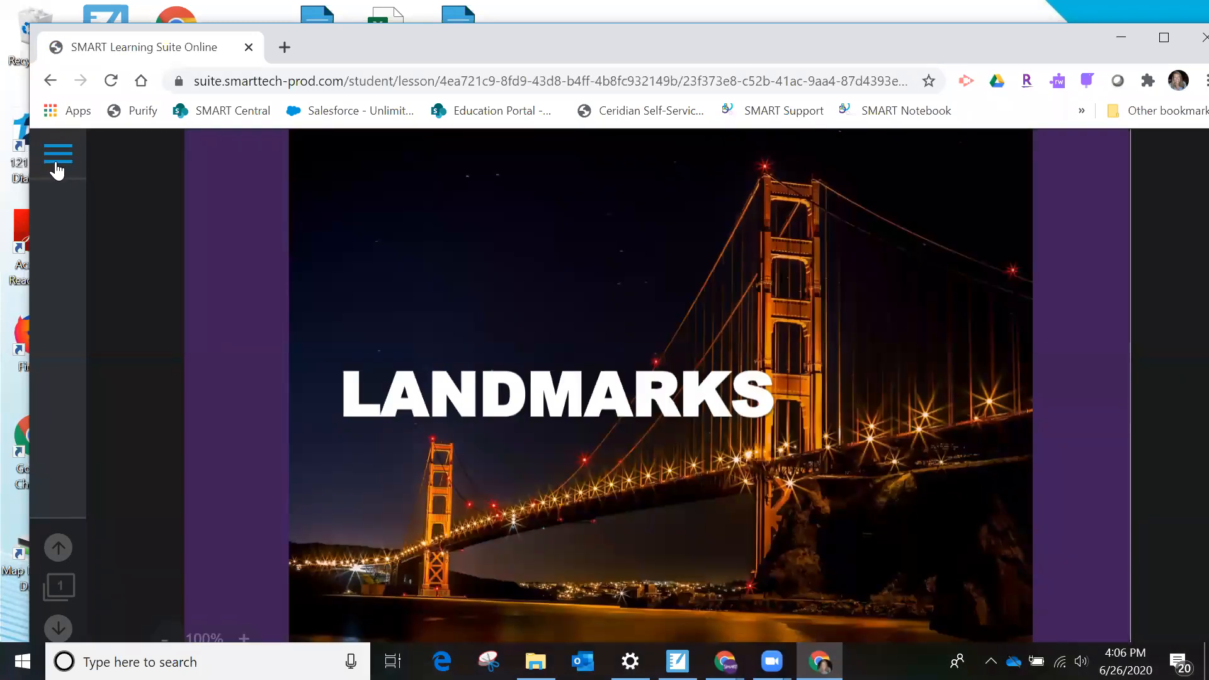
- Leave the class and rejoin the same saved class as a guest under a different student first name
{"action": "left_click", "coordinate": [56, 157]}
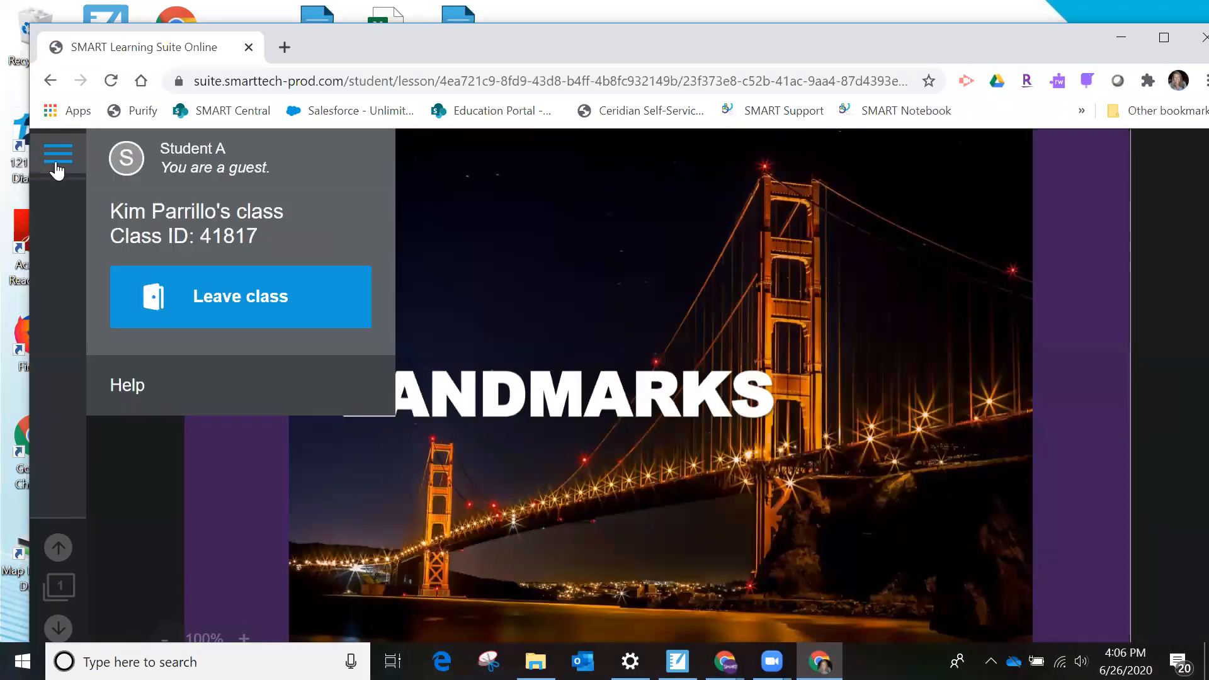
{"action": "left_click", "coordinate": [188, 291]}
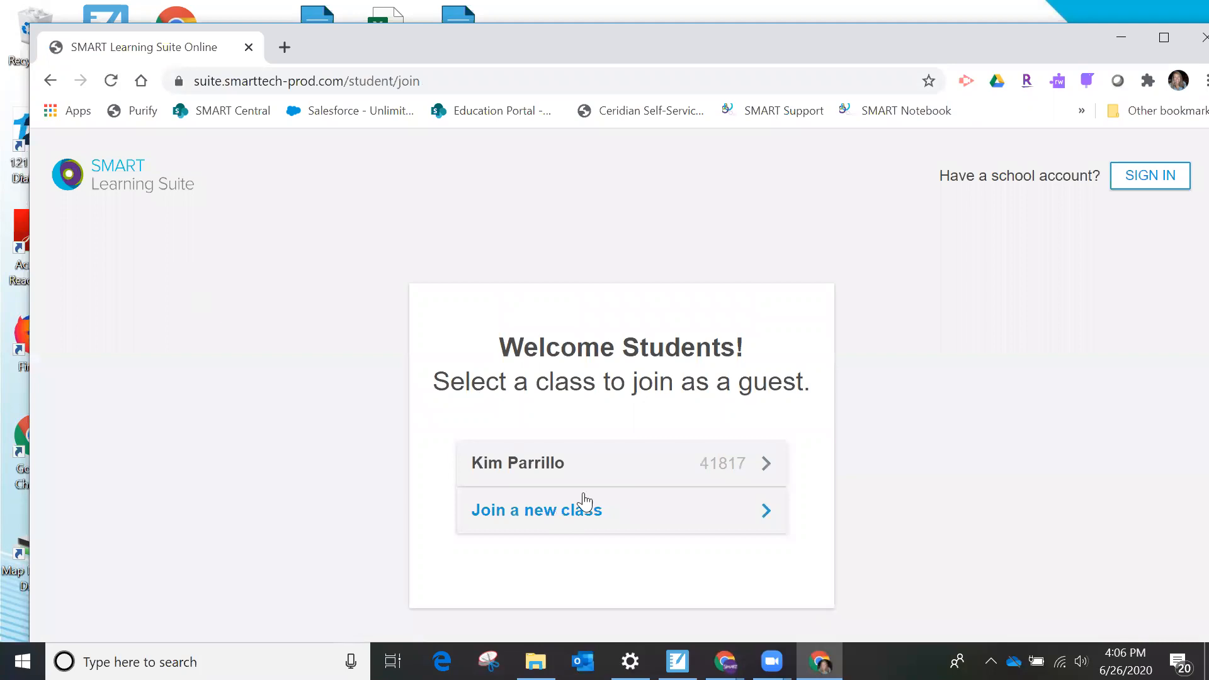
{"action": "left_click", "coordinate": [606, 463]}
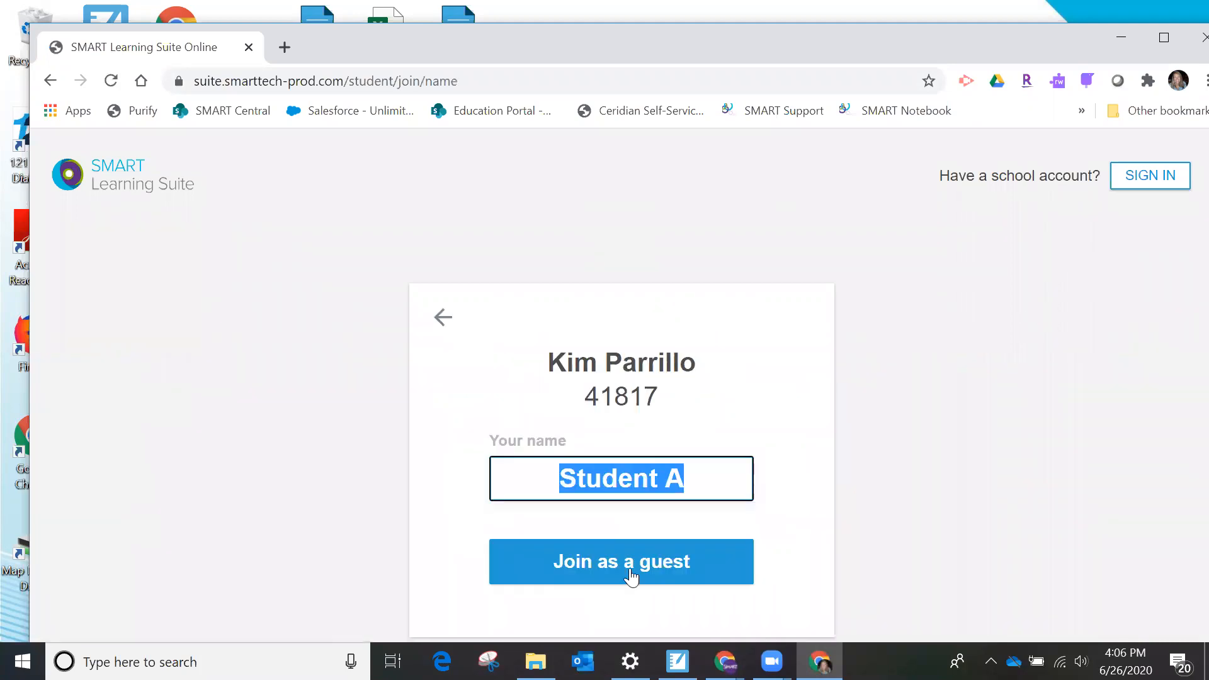
{"action": "left_click", "coordinate": [693, 489]}
{"action": "left_click_drag", "start_coordinate": [636, 488], "coordinate": [485, 484]}
{"action": "type", "text": "Sydney"}
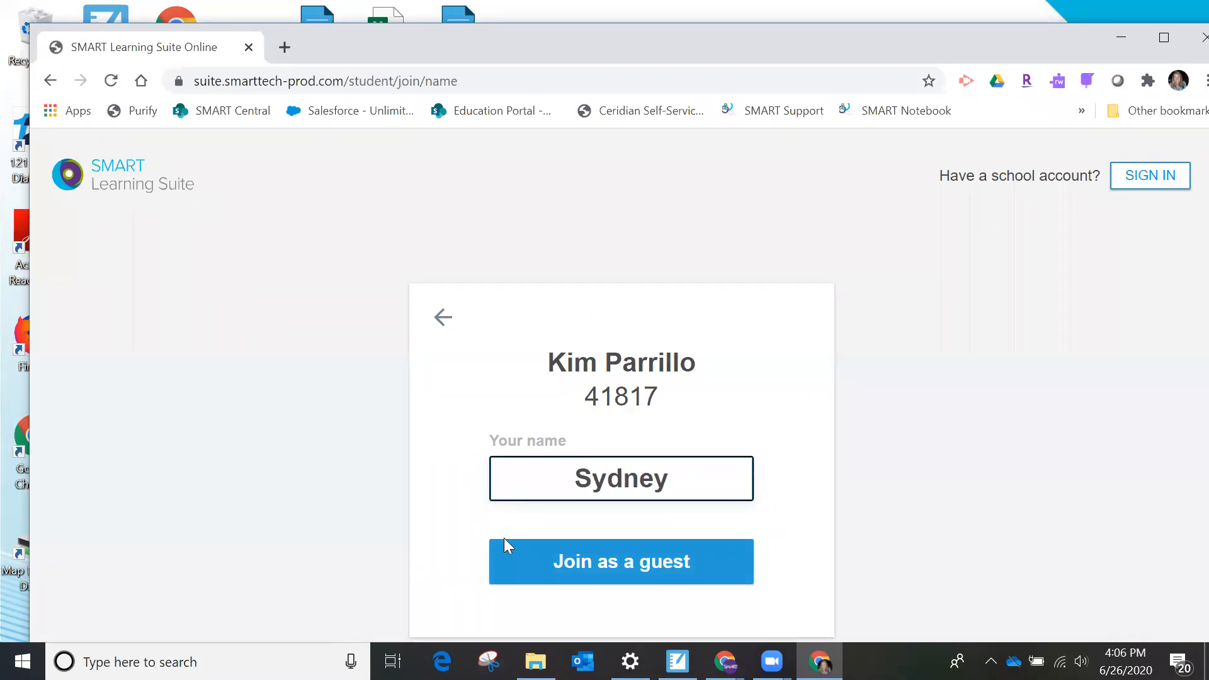
{"action": "left_click", "coordinate": [568, 576]}
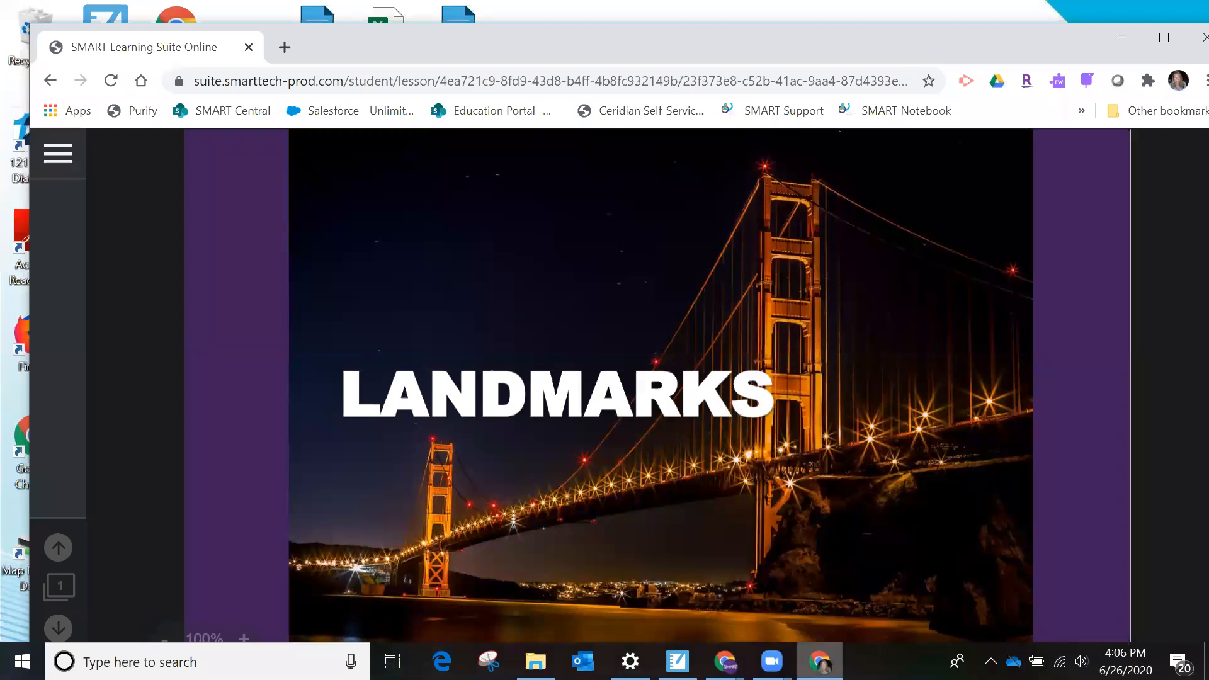
- Switch to the teacher's lesson window and check which guest students are connected
{"action": "mouse_move", "coordinate": [818, 662]}
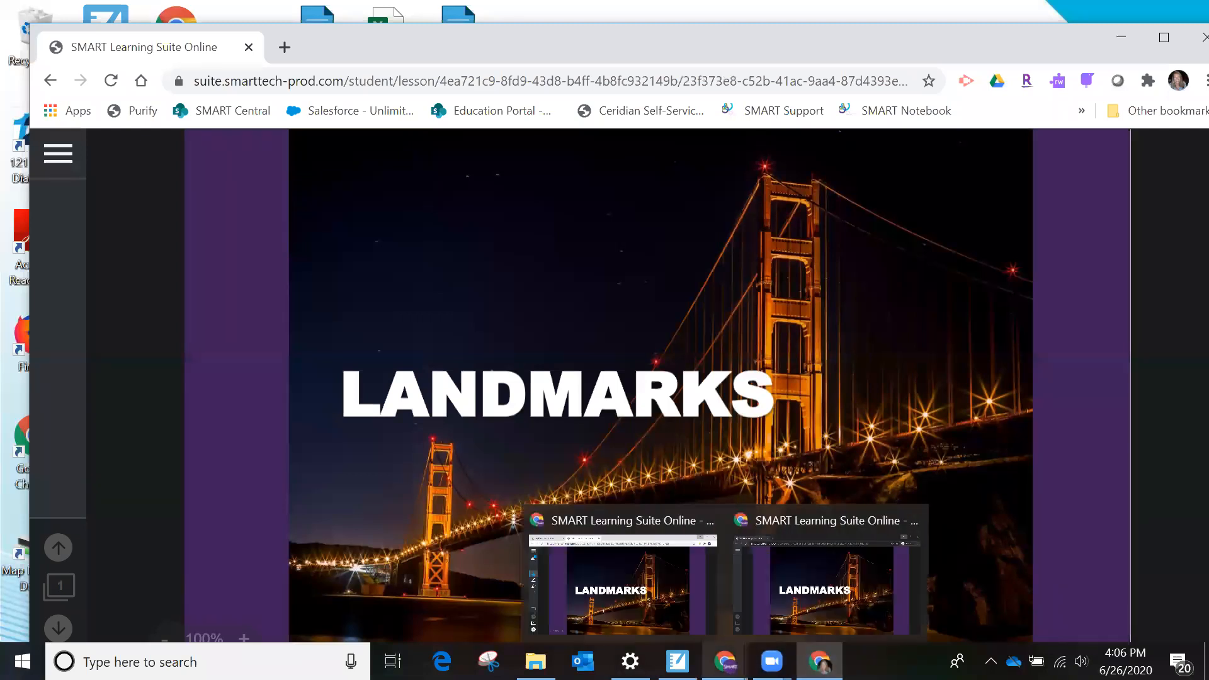
{"action": "left_click", "coordinate": [652, 605]}
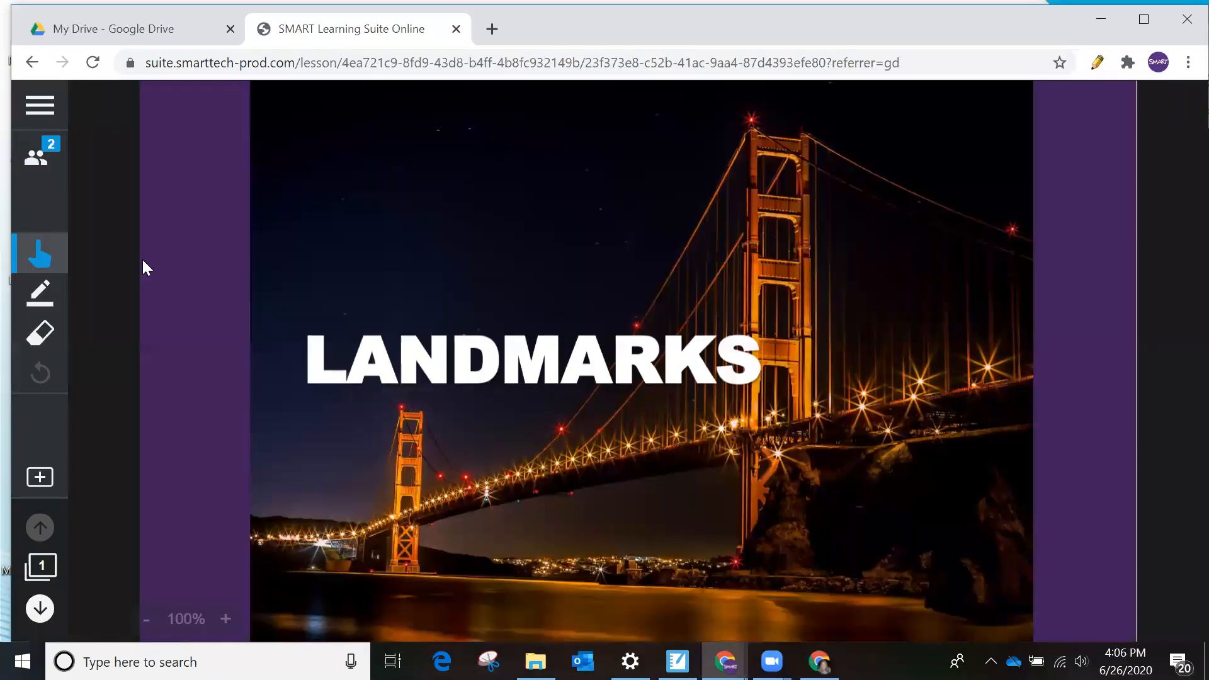
{"action": "left_click", "coordinate": [38, 159]}
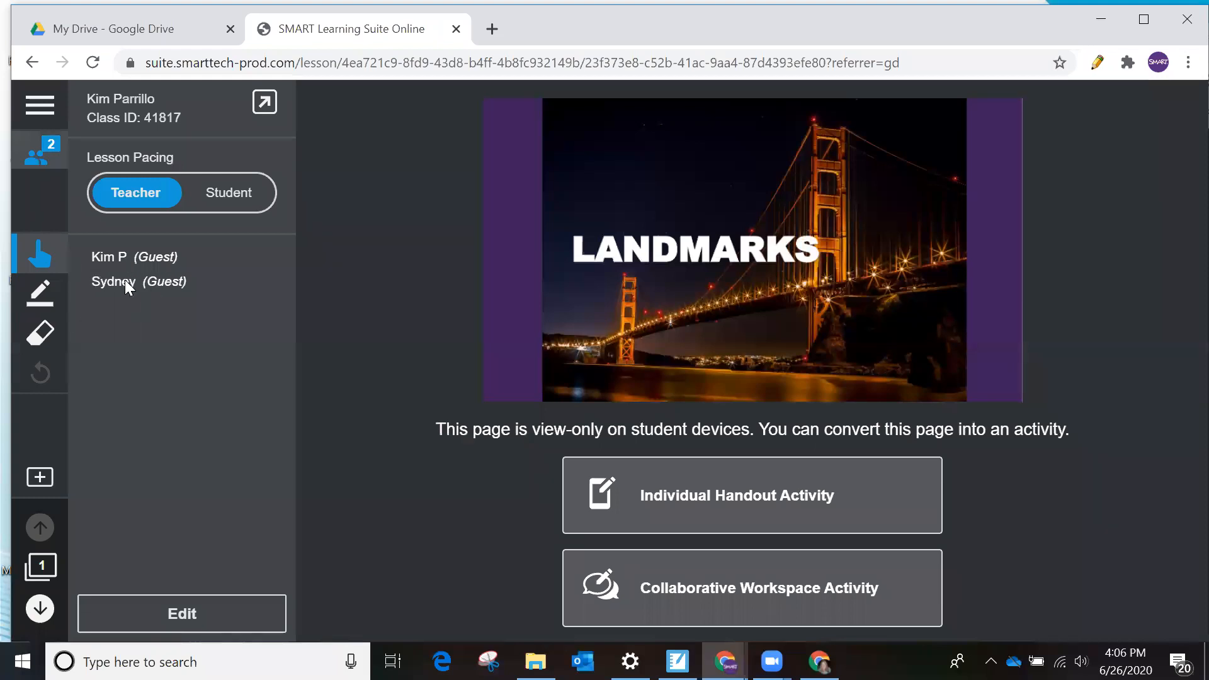
{"action": "left_click", "coordinate": [38, 160]}
- Go to page 8 of the lesson, the Workspace activity
{"action": "left_click", "coordinate": [35, 570]}
{"action": "scroll", "coordinate": [99, 522], "scroll_direction": "down", "scroll_amount": 10}
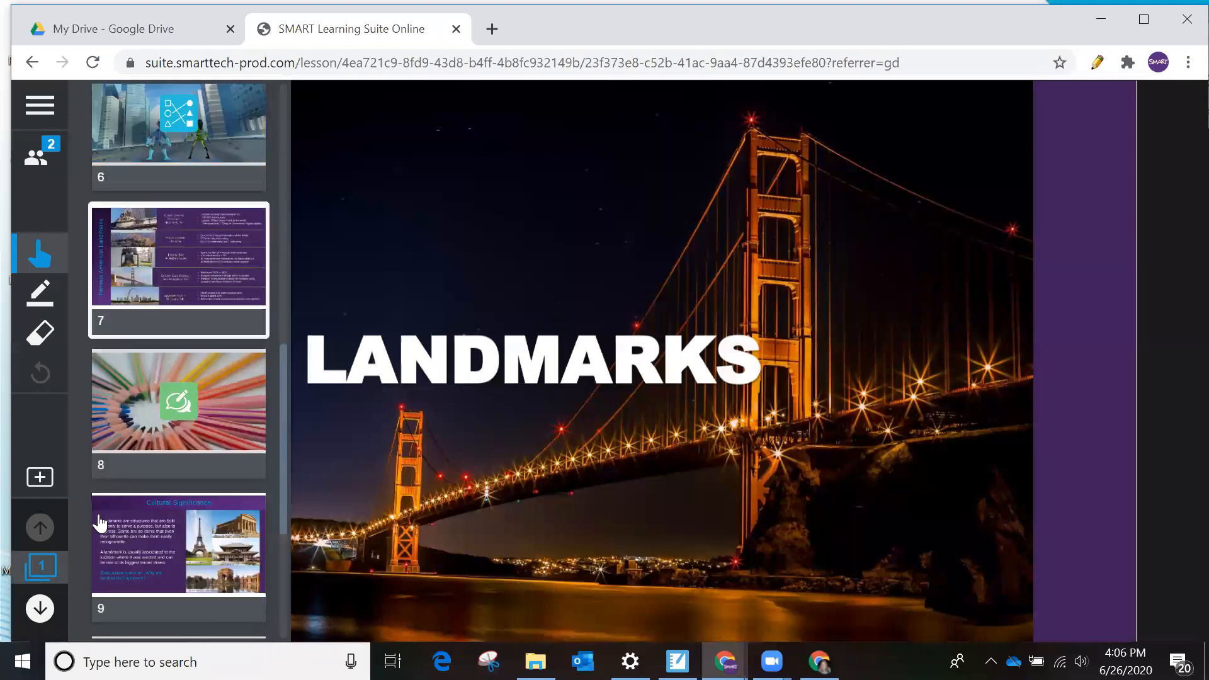
{"action": "left_click", "coordinate": [134, 456]}
{"action": "left_click", "coordinate": [432, 575]}
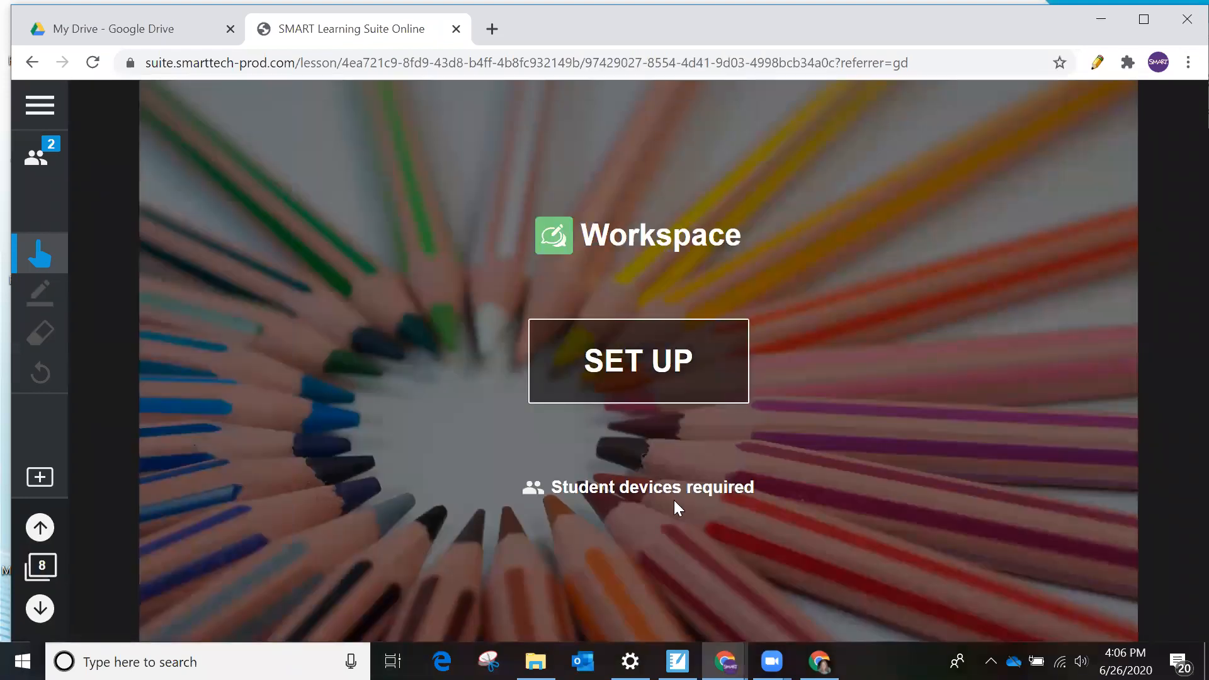
- Set up the Workspace activity with 2 teams, one student on each, and start it
{"action": "left_click", "coordinate": [648, 371]}
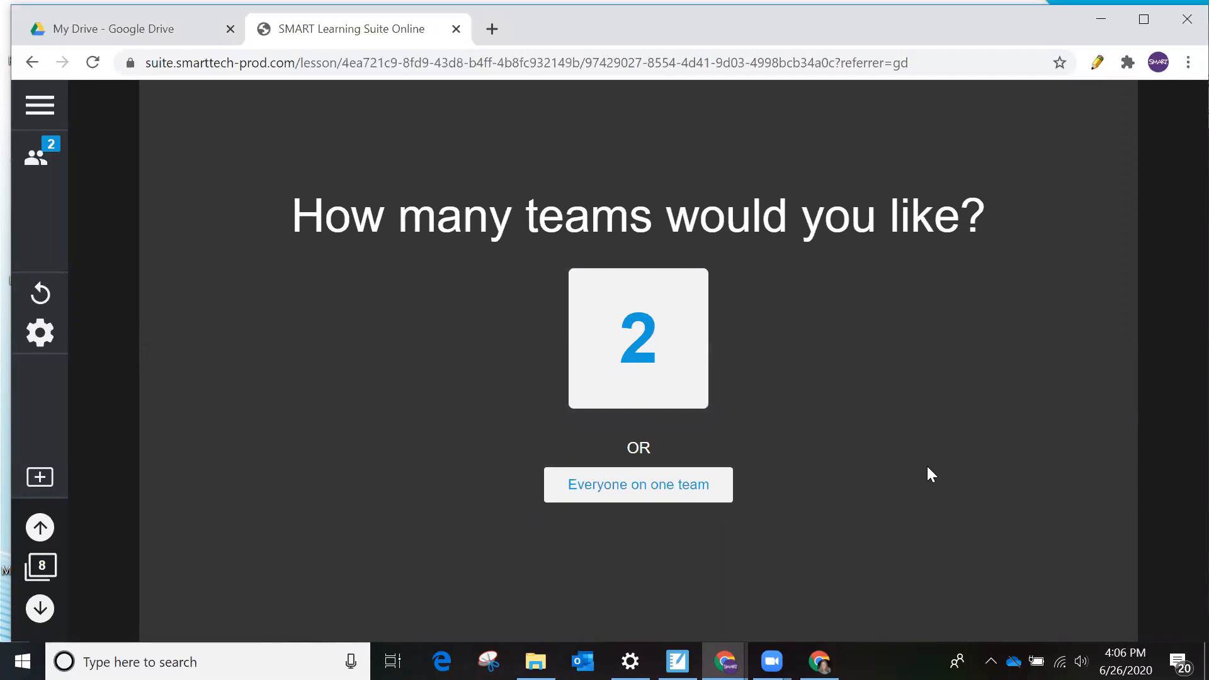
{"action": "left_click", "coordinate": [630, 356]}
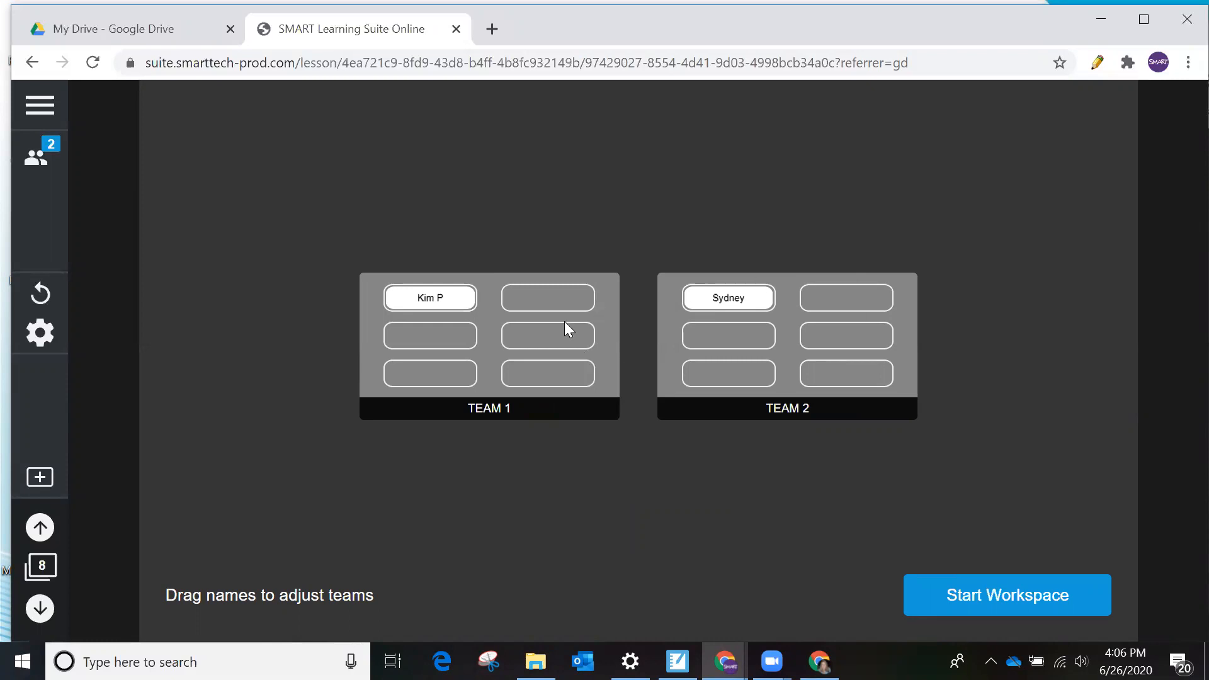
{"action": "left_click_drag", "start_coordinate": [723, 304], "coordinate": [535, 340]}
{"action": "left_click_drag", "start_coordinate": [410, 307], "coordinate": [655, 356]}
{"action": "left_click", "coordinate": [973, 592]}
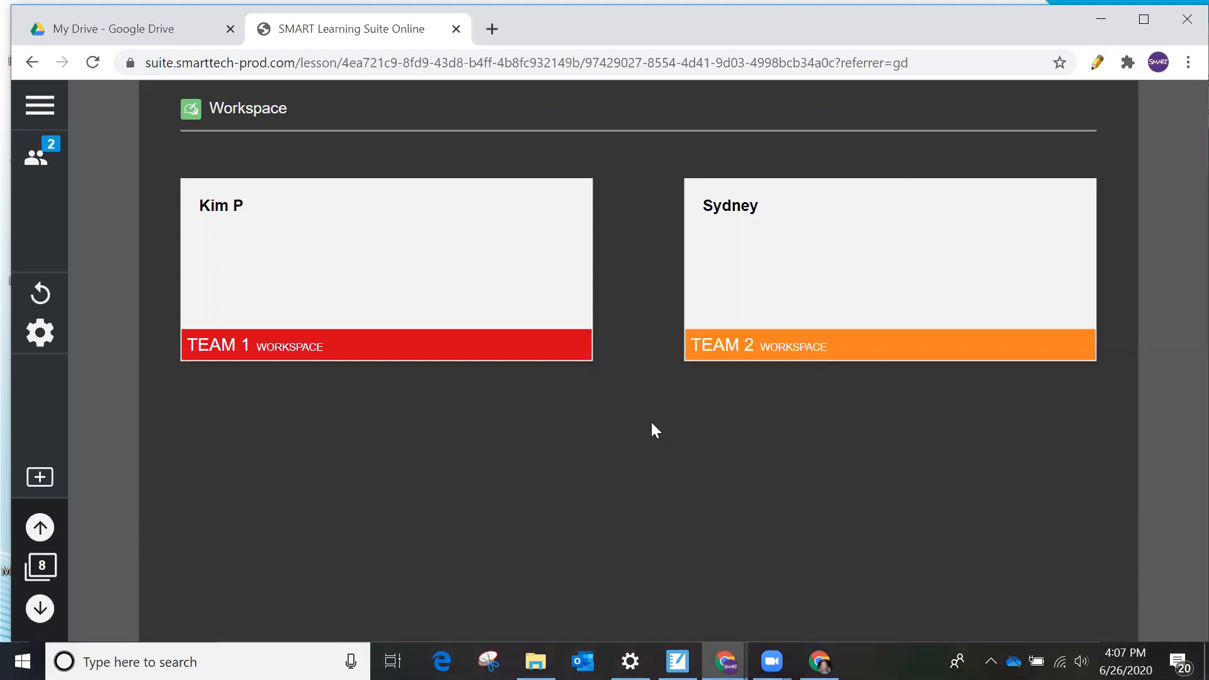
- In the Team 2 student's window, circle the Washington Monument on the photo with a green pen and cross out its name in the list
{"action": "left_click", "coordinate": [819, 661]}
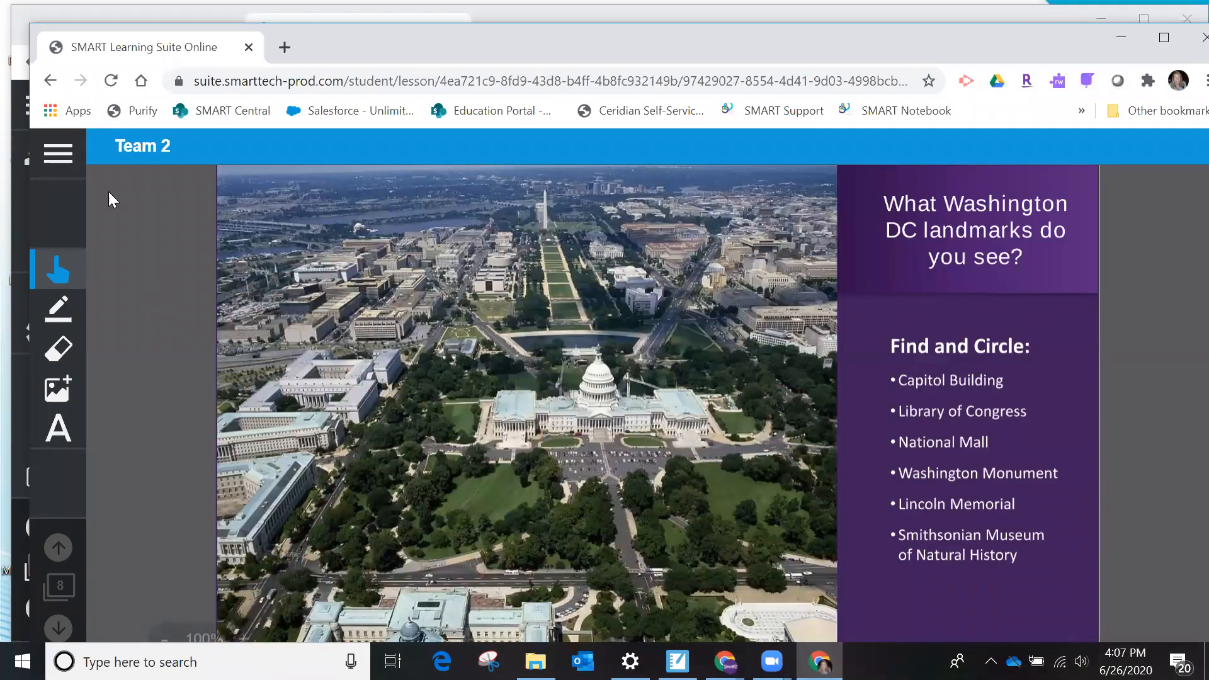
{"action": "left_click", "coordinate": [58, 311]}
{"action": "left_click", "coordinate": [113, 378]}
{"action": "left_click", "coordinate": [115, 423]}
{"action": "left_click", "coordinate": [158, 390]}
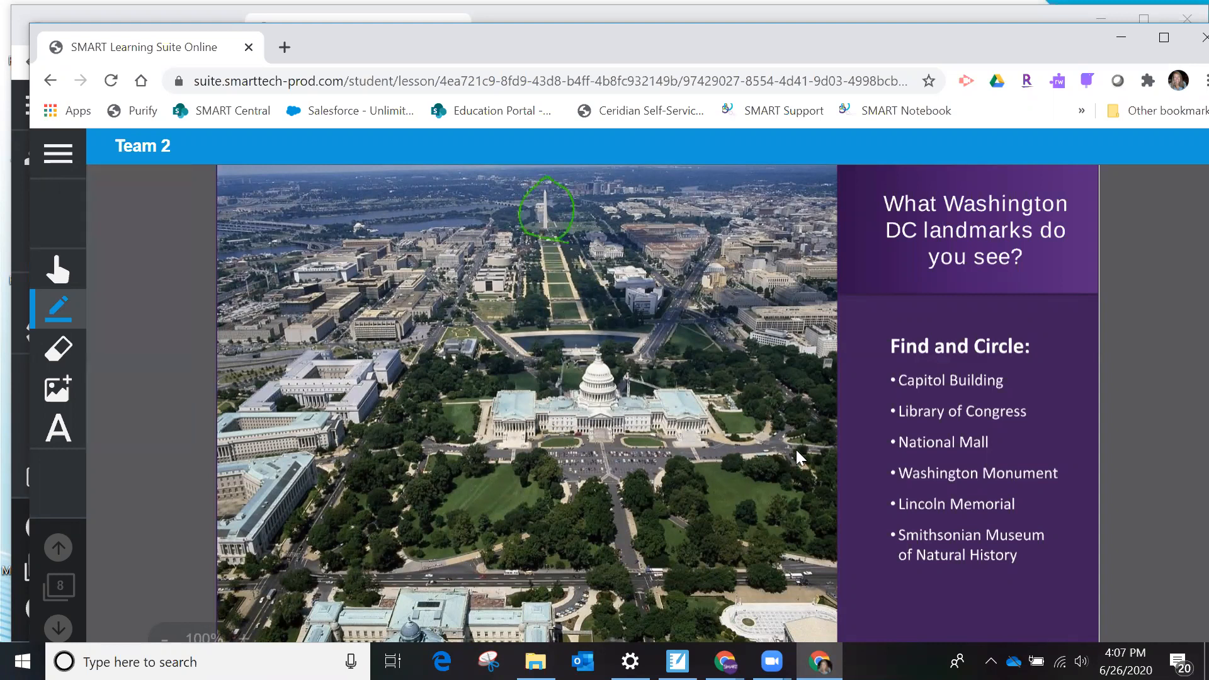
{"action": "left_click_drag", "start_coordinate": [901, 478], "coordinate": [1015, 467]}
- In the Team 1 student's incognito window, circle the Capitol Building with a red pen and mark its name in the list
{"action": "mouse_move", "coordinate": [818, 661]}
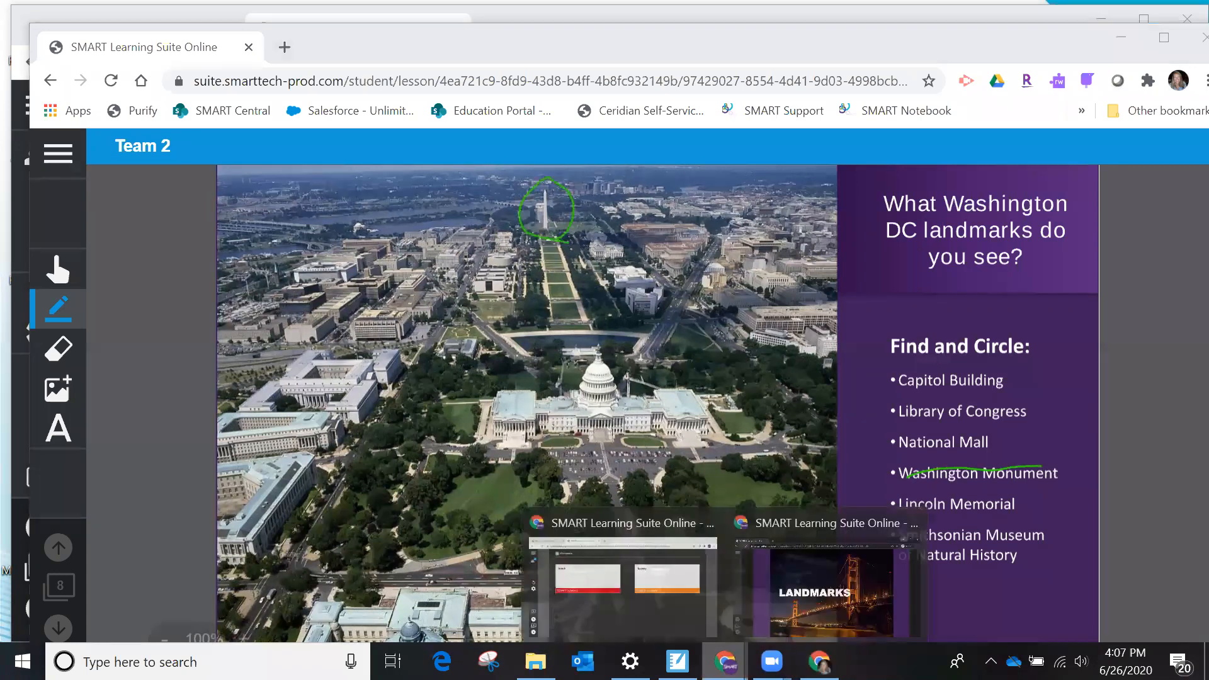
{"action": "left_click", "coordinate": [825, 598]}
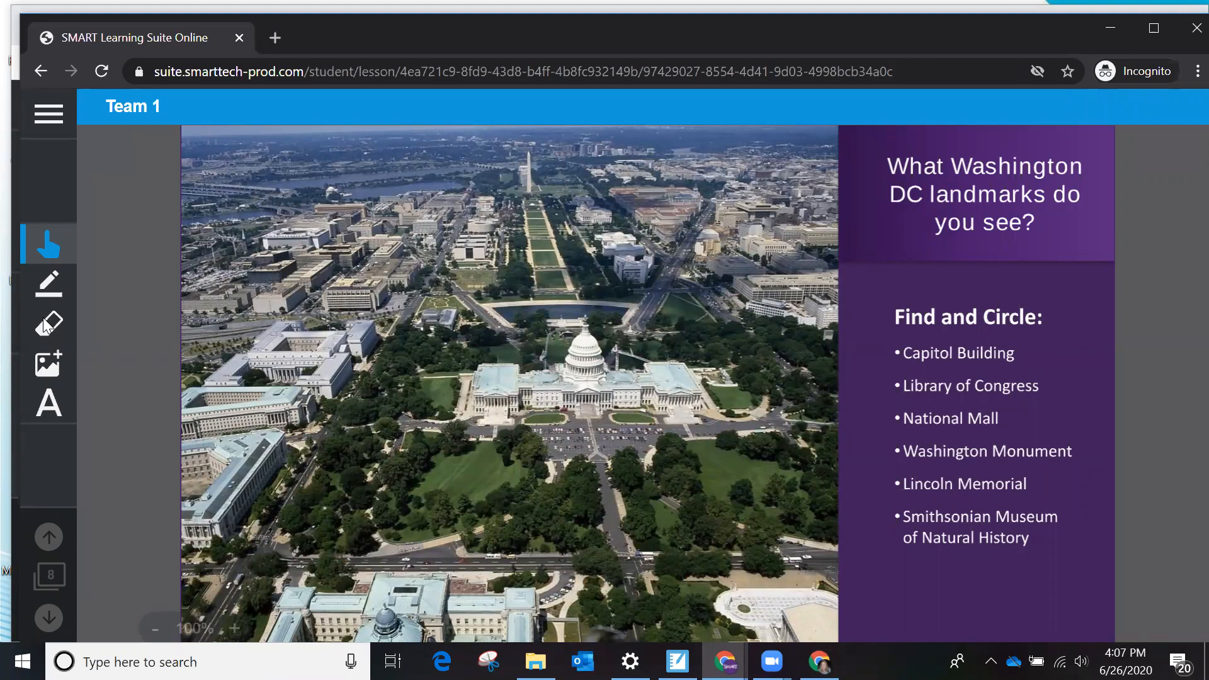
{"action": "left_click", "coordinate": [49, 283]}
{"action": "left_click", "coordinate": [150, 304]}
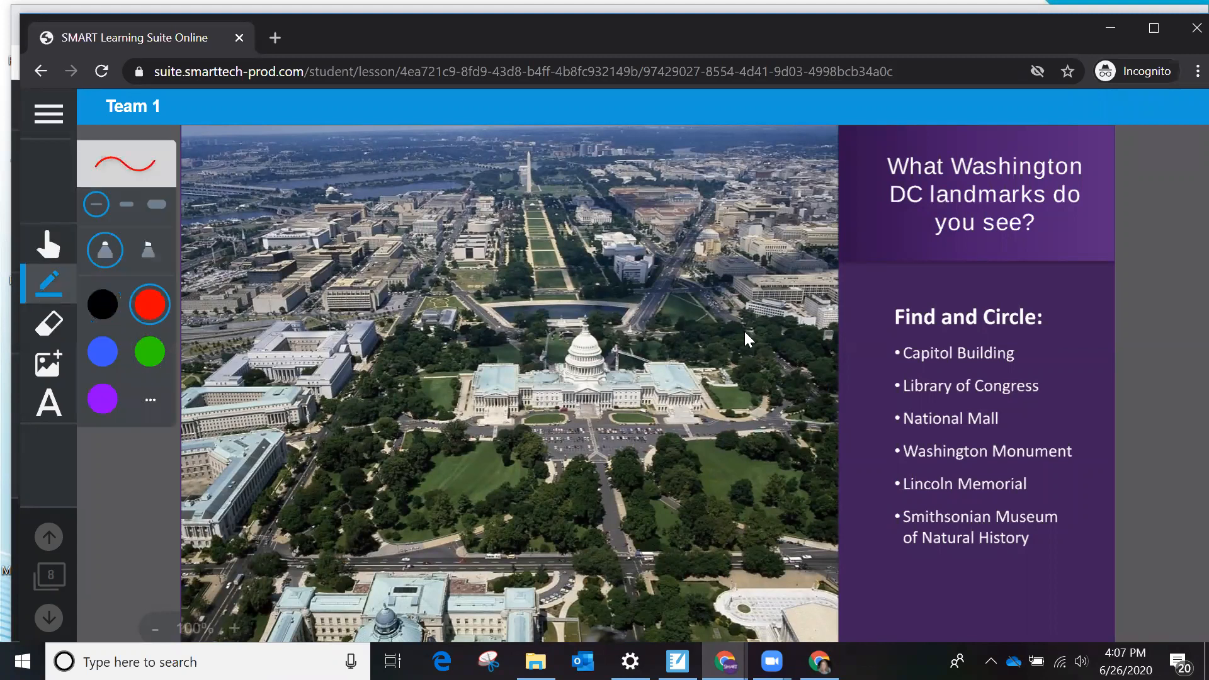
{"action": "mouse_move", "coordinate": [663, 334]}
{"action": "left_mouse_down"}
{"action": "mouse_move", "coordinate": [567, 305]}
{"action": "mouse_move", "coordinate": [603, 484]}
{"action": "mouse_move", "coordinate": [618, 312]}
{"action": "left_mouse_up"}
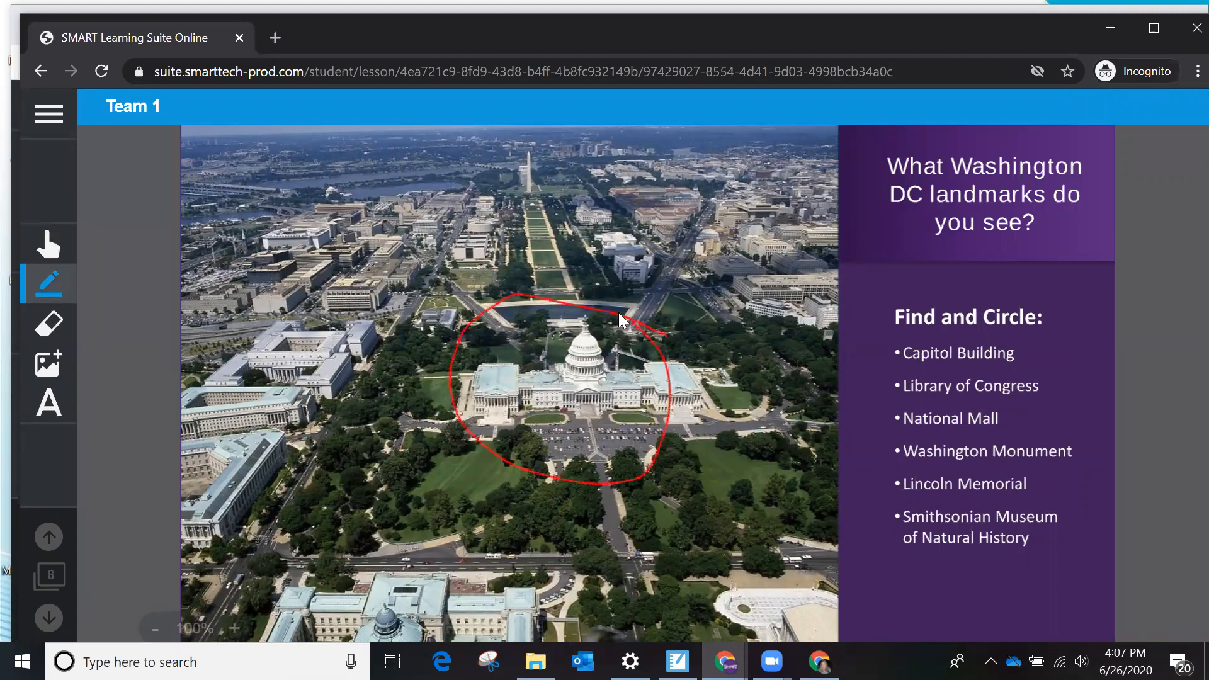
{"action": "left_click", "coordinate": [898, 354]}
- Return to the teacher's lesson window, open Team 1's workspace, and check which student added the red circle
{"action": "mouse_move", "coordinate": [677, 661]}
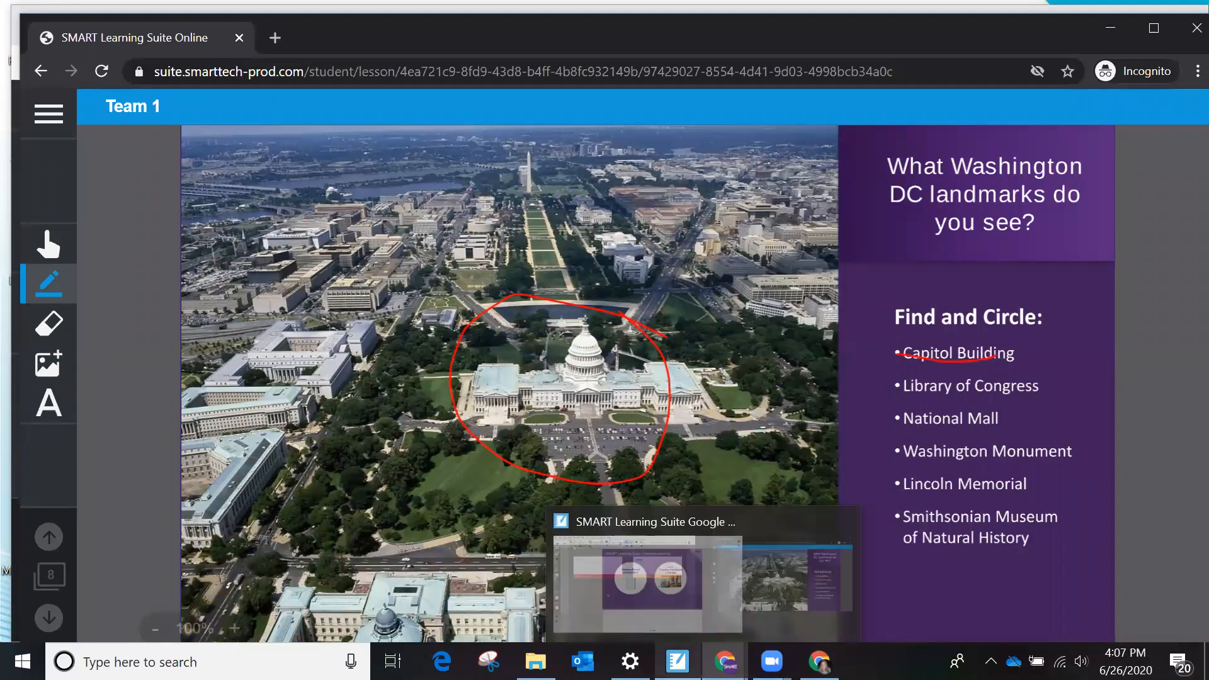
{"action": "left_click", "coordinate": [772, 661]}
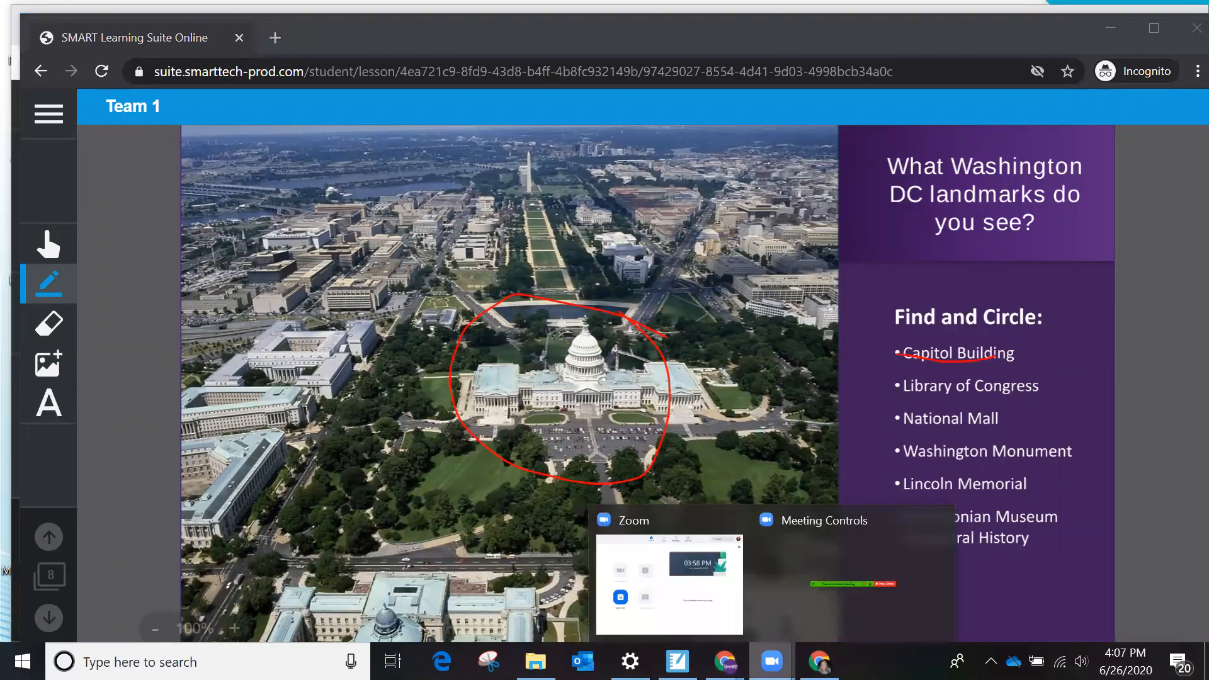
{"action": "mouse_move", "coordinate": [725, 661]}
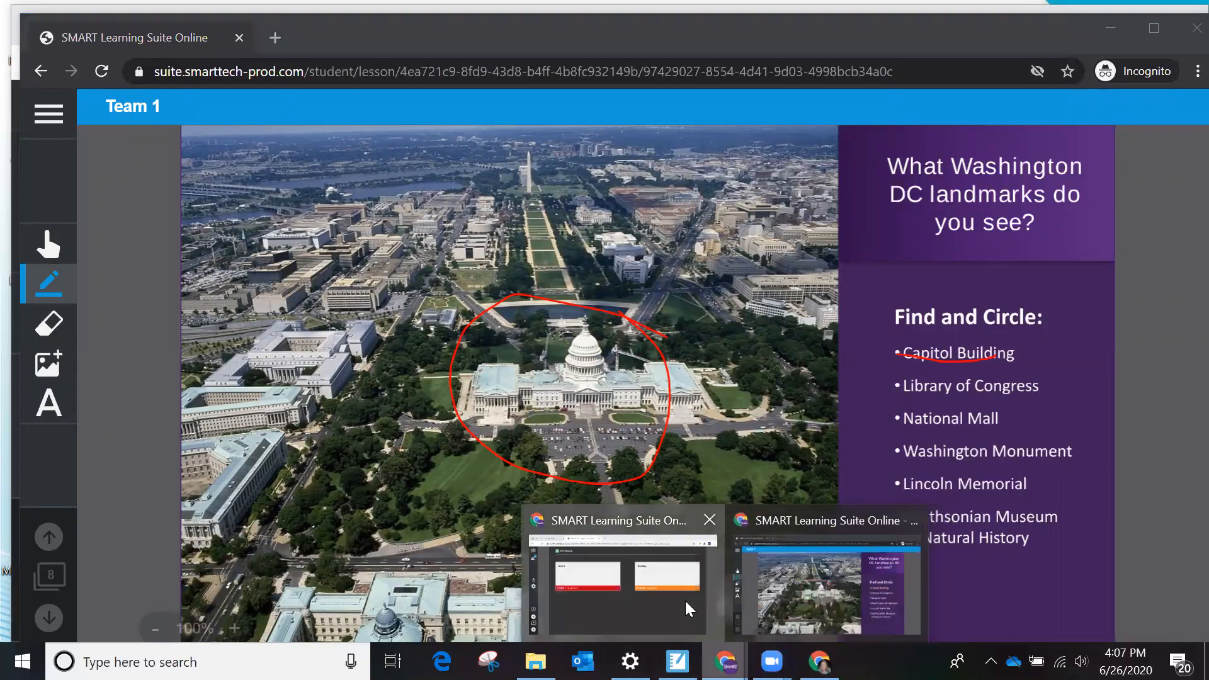
{"action": "left_click", "coordinate": [688, 607]}
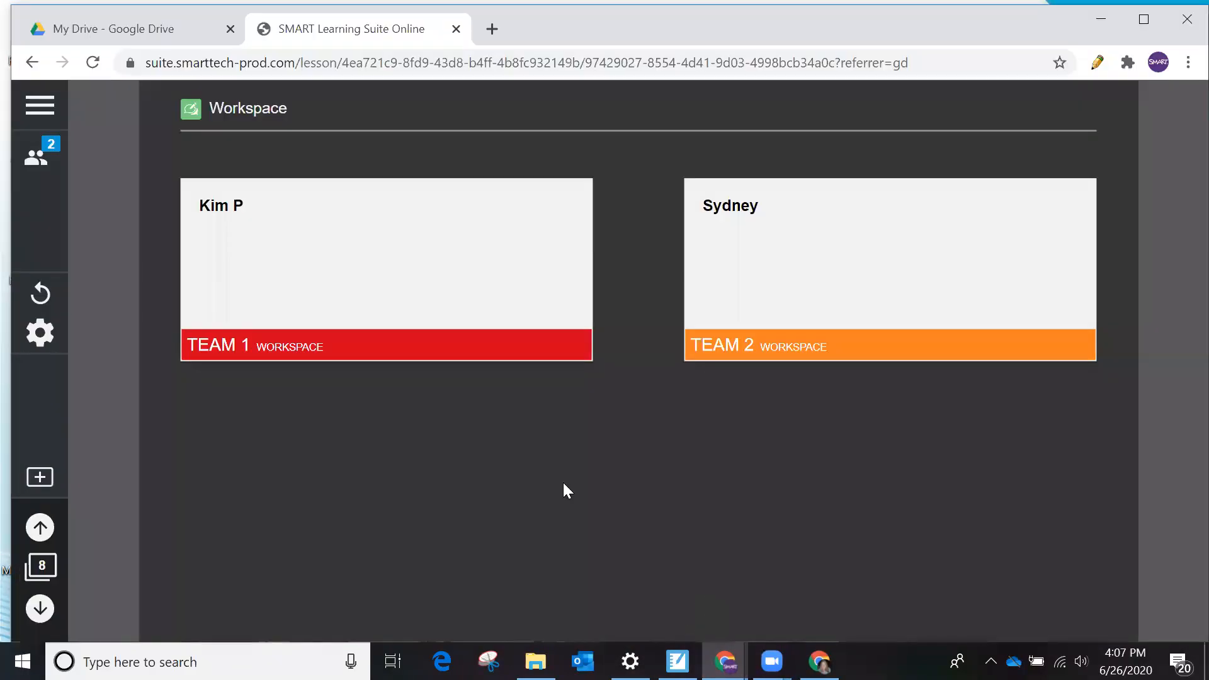
{"action": "left_click", "coordinate": [380, 266]}
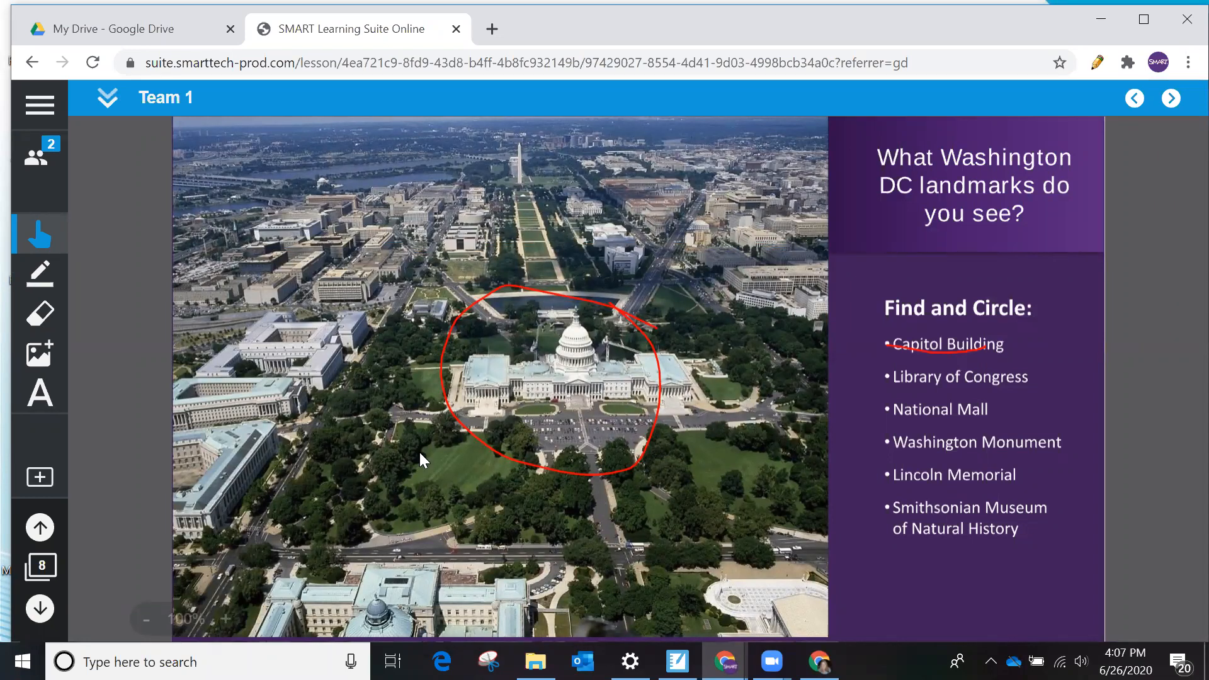
{"action": "left_click", "coordinate": [623, 311]}
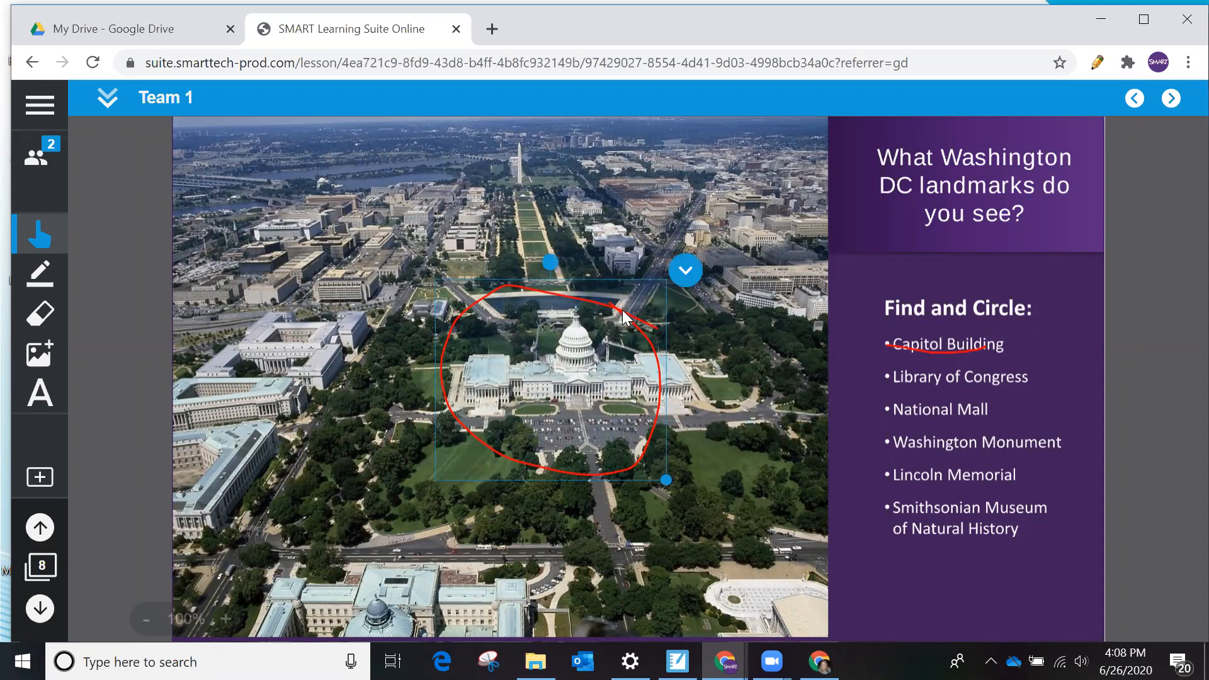
{"action": "left_click", "coordinate": [686, 270]}
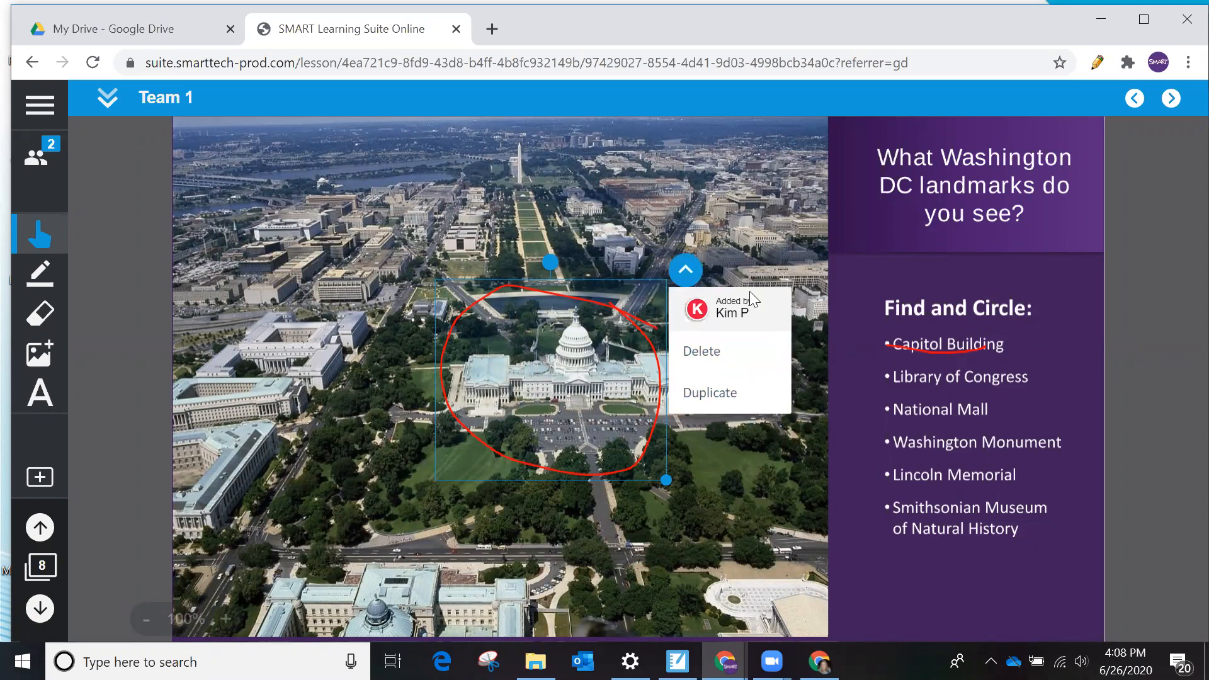
- View the Team 2 student's screen again and return to the teacher's overview of both team workspaces
{"action": "left_click", "coordinate": [820, 661]}
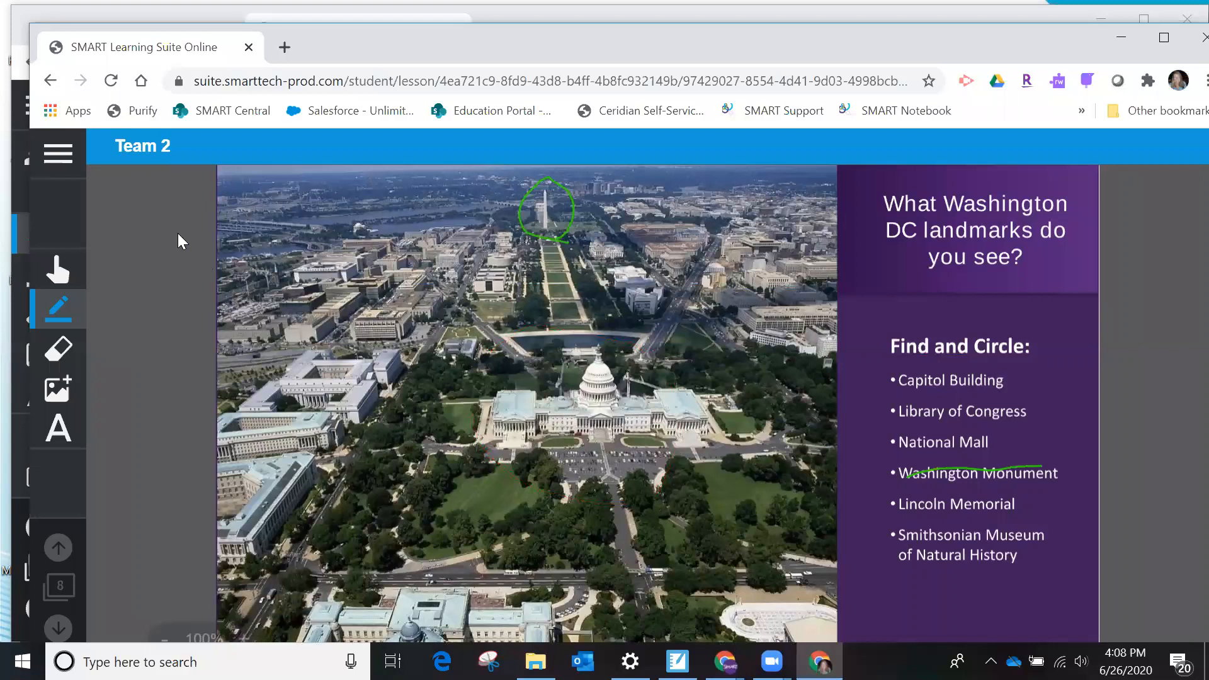
{"action": "mouse_move", "coordinate": [724, 661]}
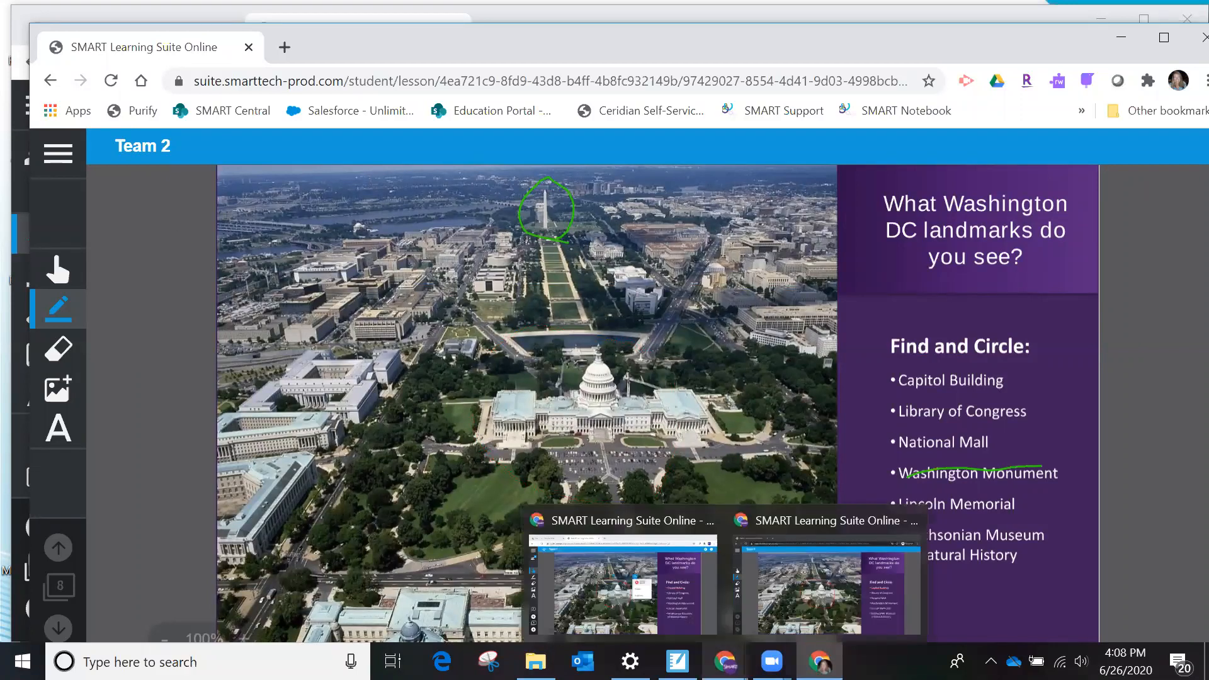
{"action": "left_click", "coordinate": [623, 573]}
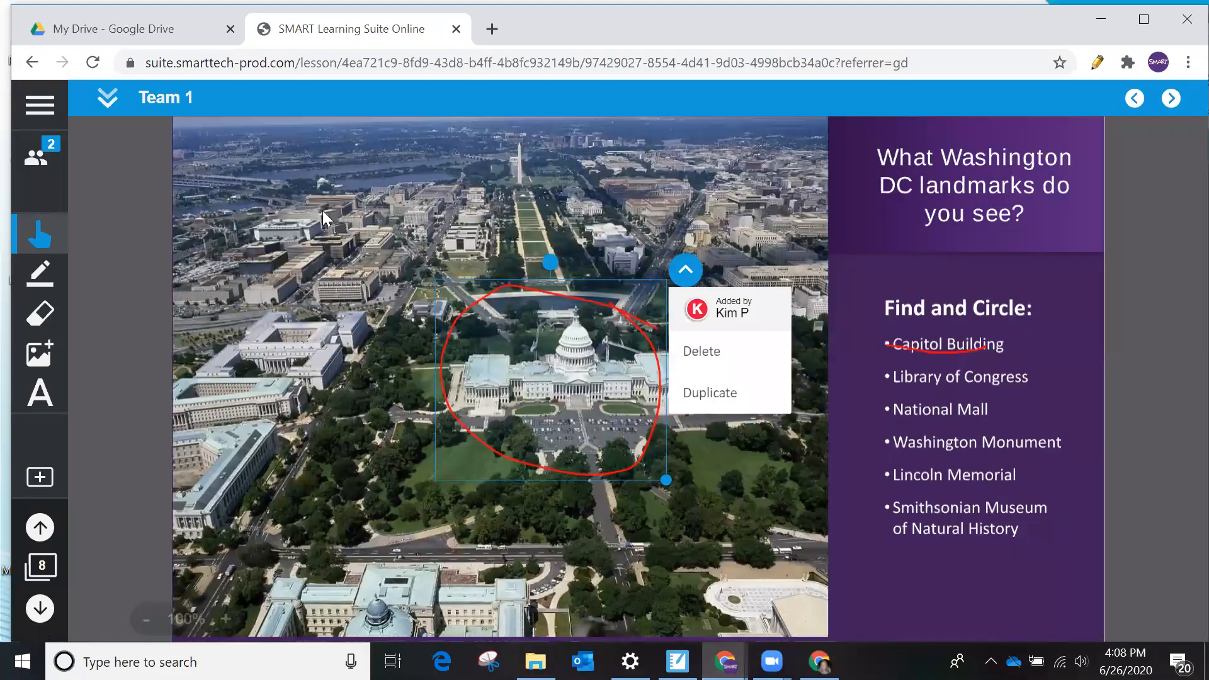
{"action": "left_click", "coordinate": [100, 101]}
{"action": "left_click", "coordinate": [102, 106]}
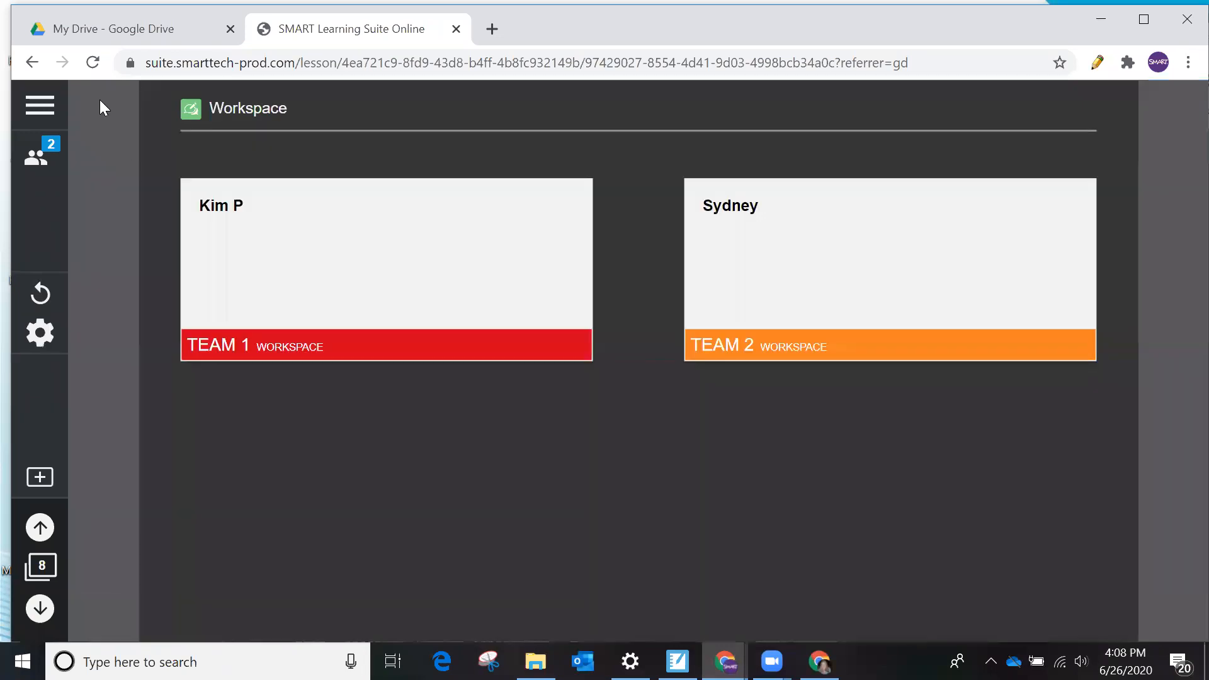
- Open Team 2's workspace, check which student added the green circle, and return to the team overview
{"action": "left_click", "coordinate": [875, 317]}
{"action": "left_click", "coordinate": [537, 190]}
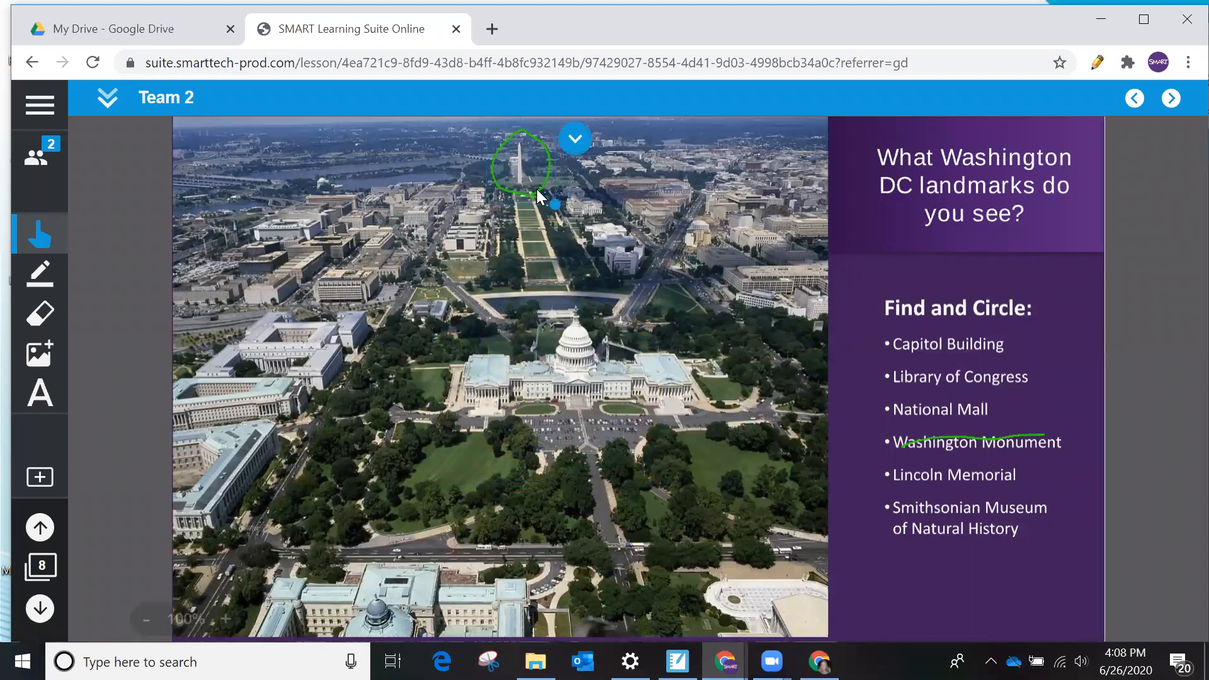
{"action": "left_click", "coordinate": [573, 142]}
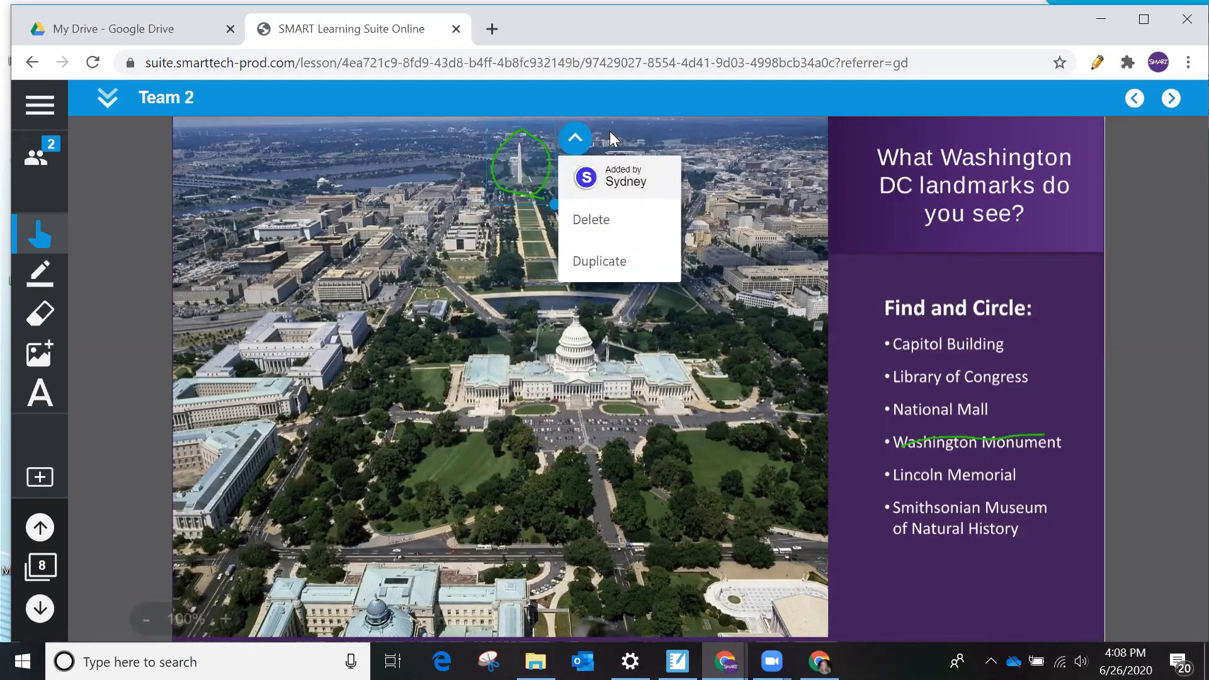
{"action": "left_click", "coordinate": [492, 315]}
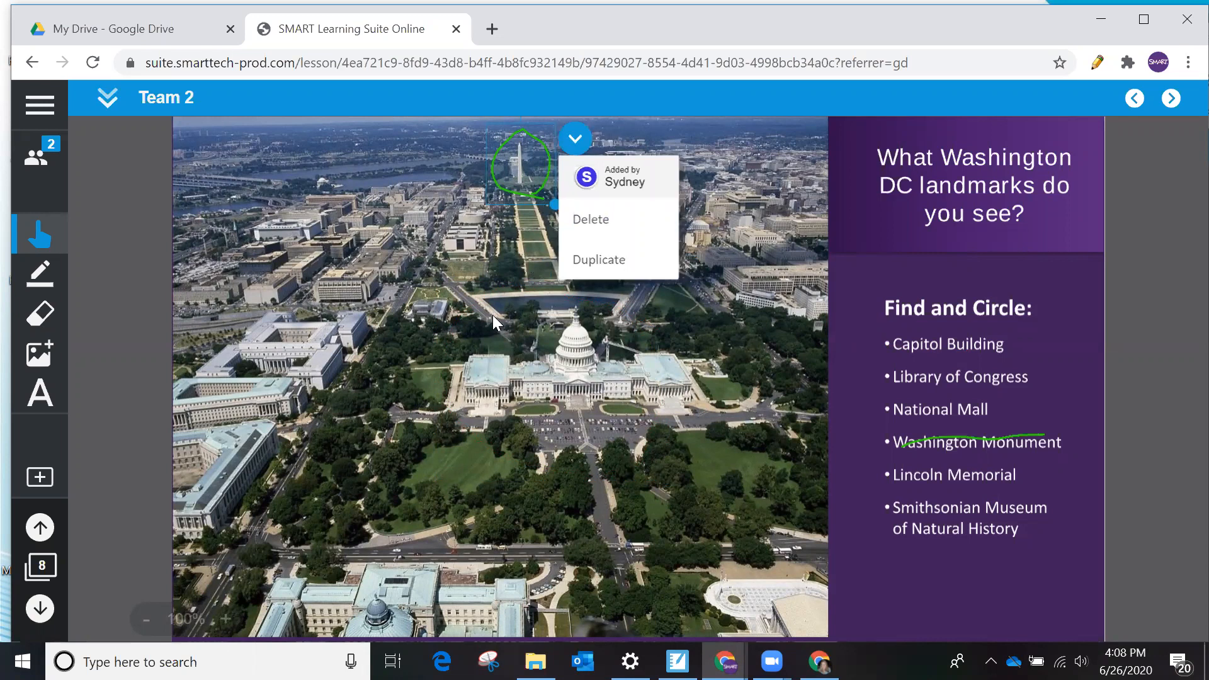
{"action": "left_click", "coordinate": [107, 109]}
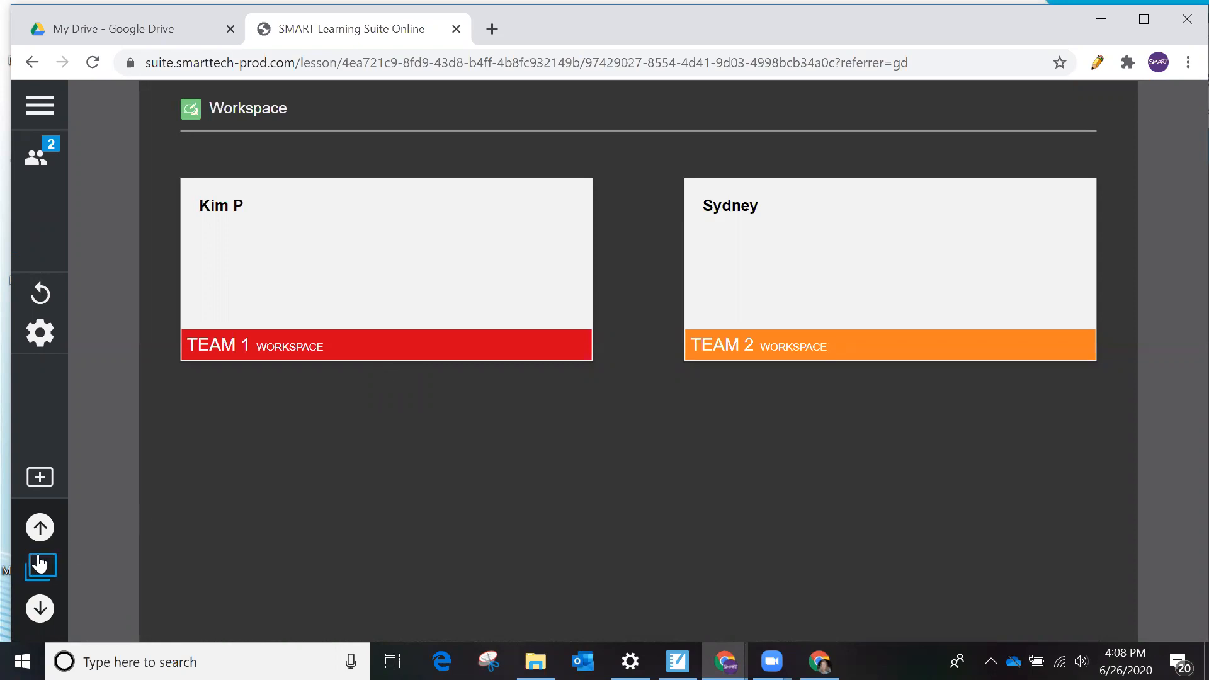
- Check the lesson pacing and connected students, and advance the lesson to page 9, Cultural Significance
{"action": "left_click", "coordinate": [41, 165]}
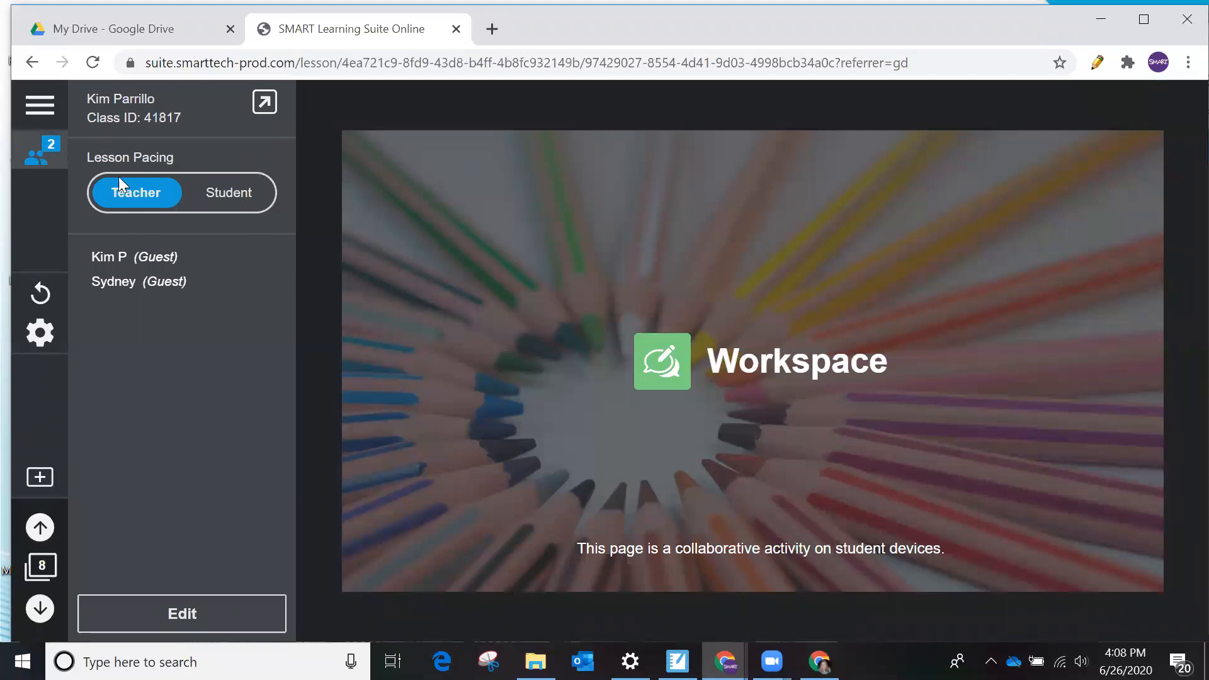
{"action": "left_click", "coordinate": [28, 161]}
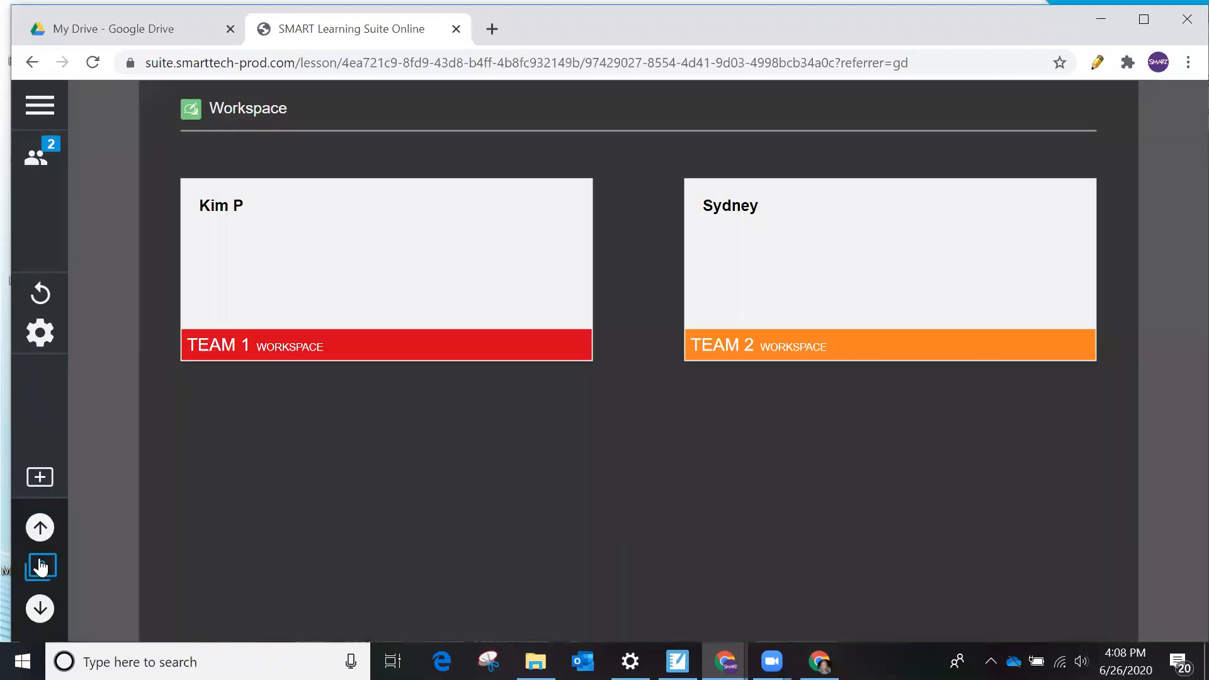
{"action": "left_click", "coordinate": [40, 567]}
{"action": "scroll", "coordinate": [110, 522], "scroll_direction": "down", "scroll_amount": 2}
{"action": "left_click", "coordinate": [148, 477]}
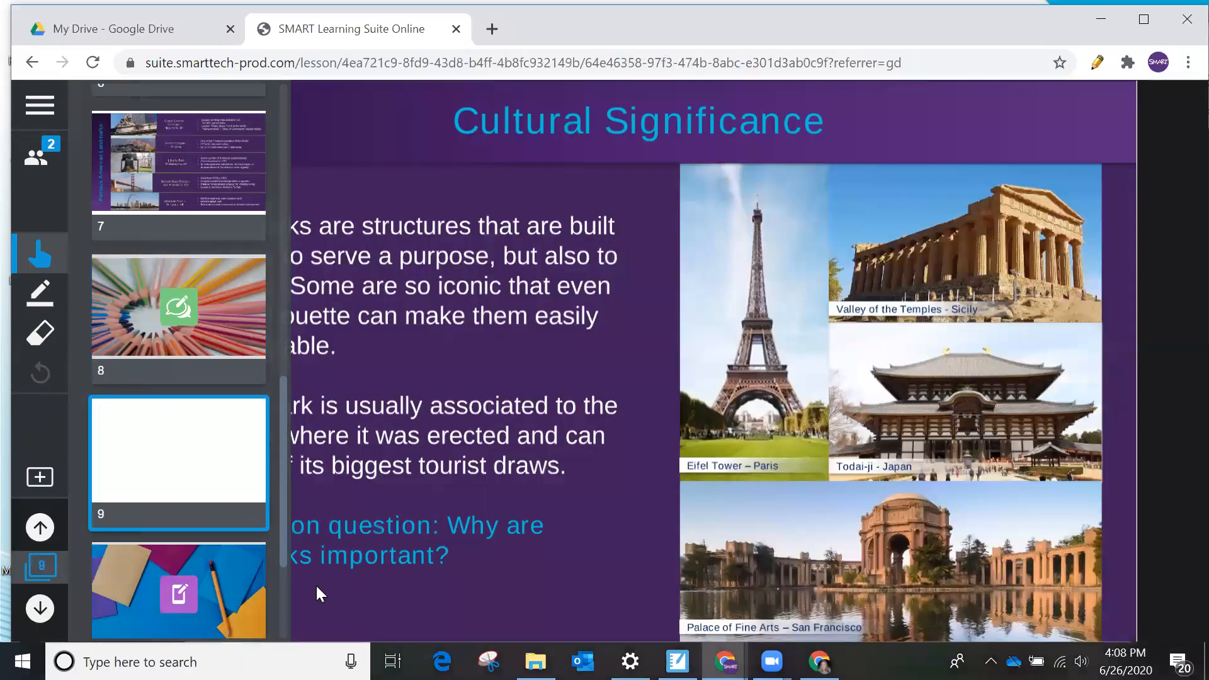
{"action": "left_click", "coordinate": [317, 586]}
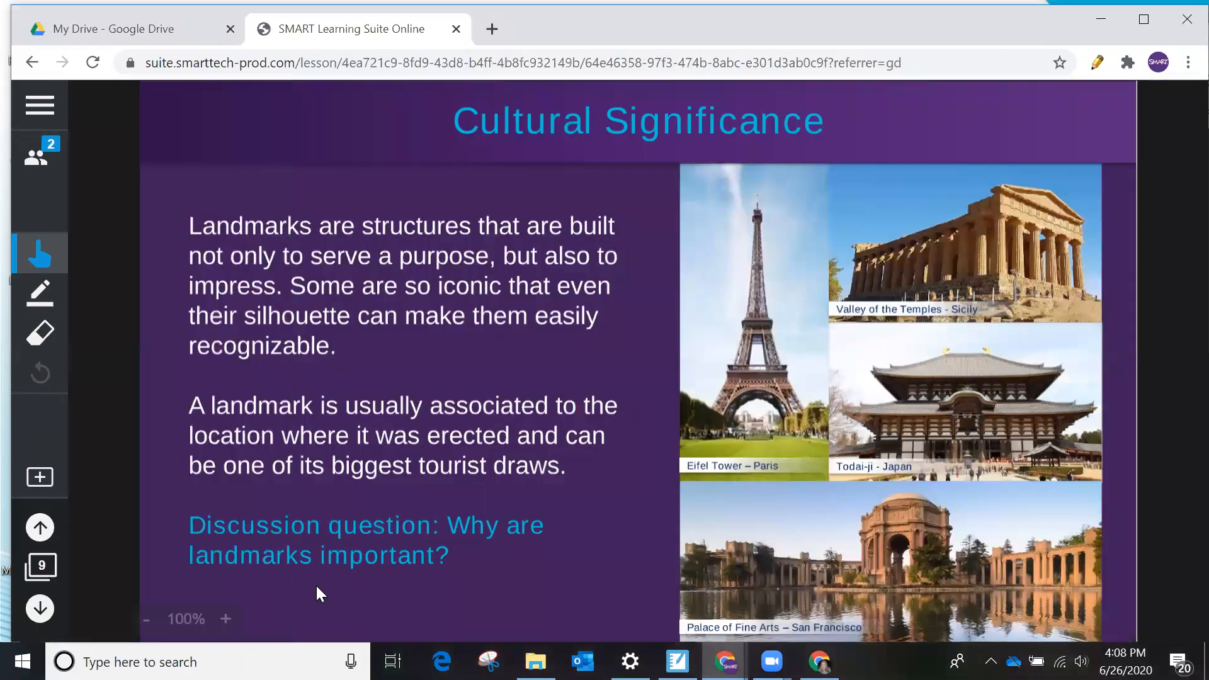